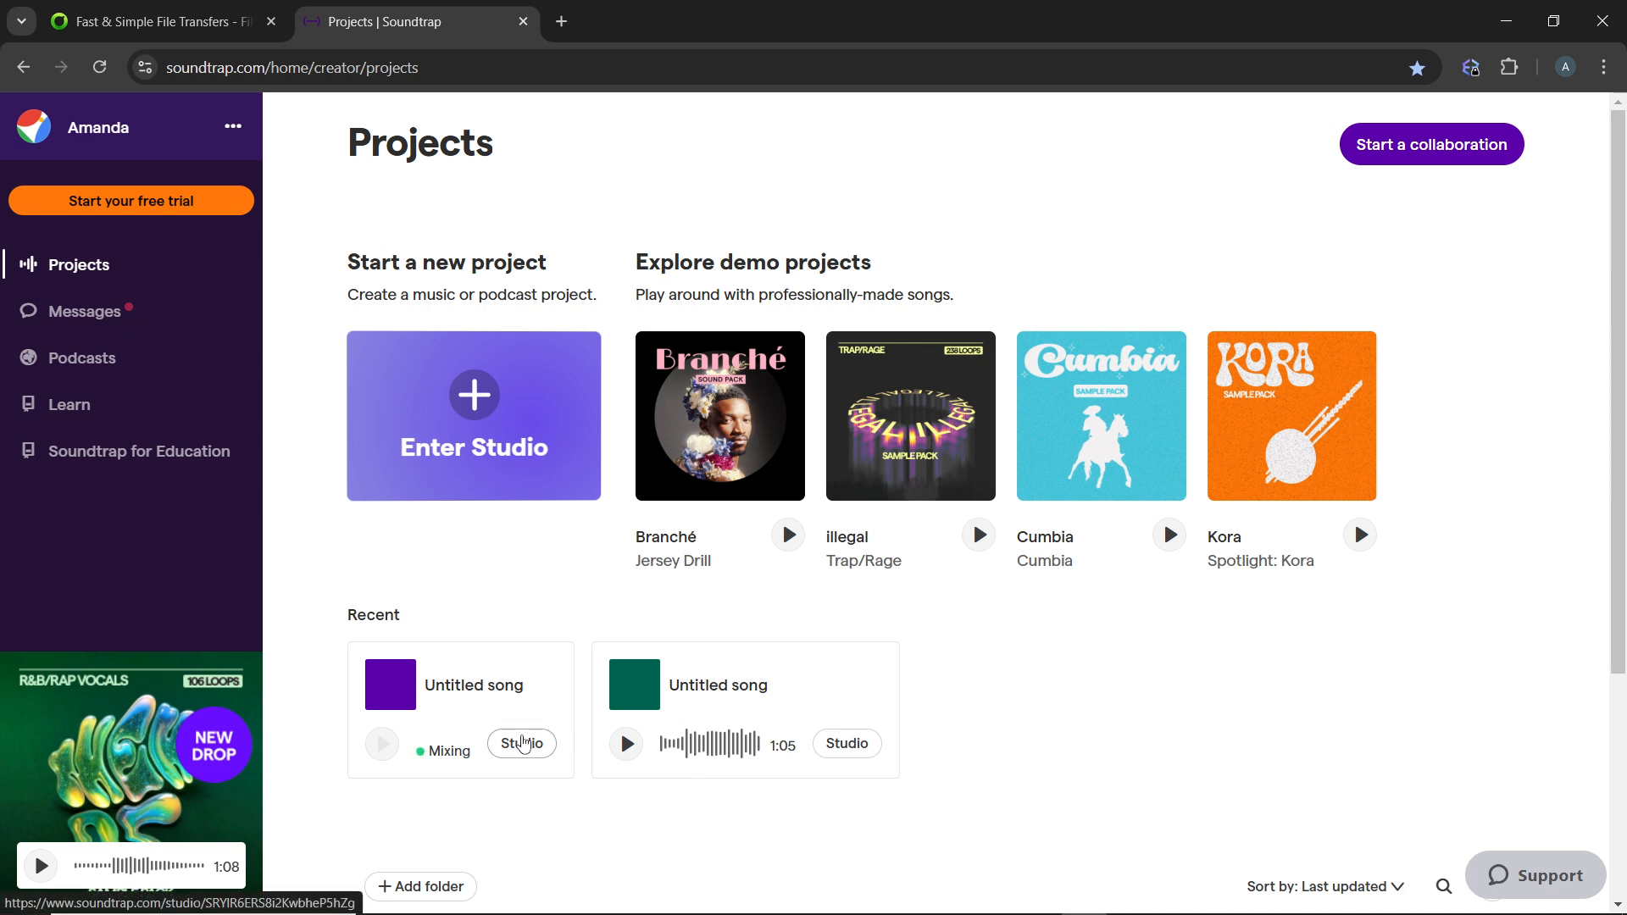
- Open the recent Untitled song marked Mixing in the studio and show the effects for the Outbid track's audio clip
left_click(522, 744)
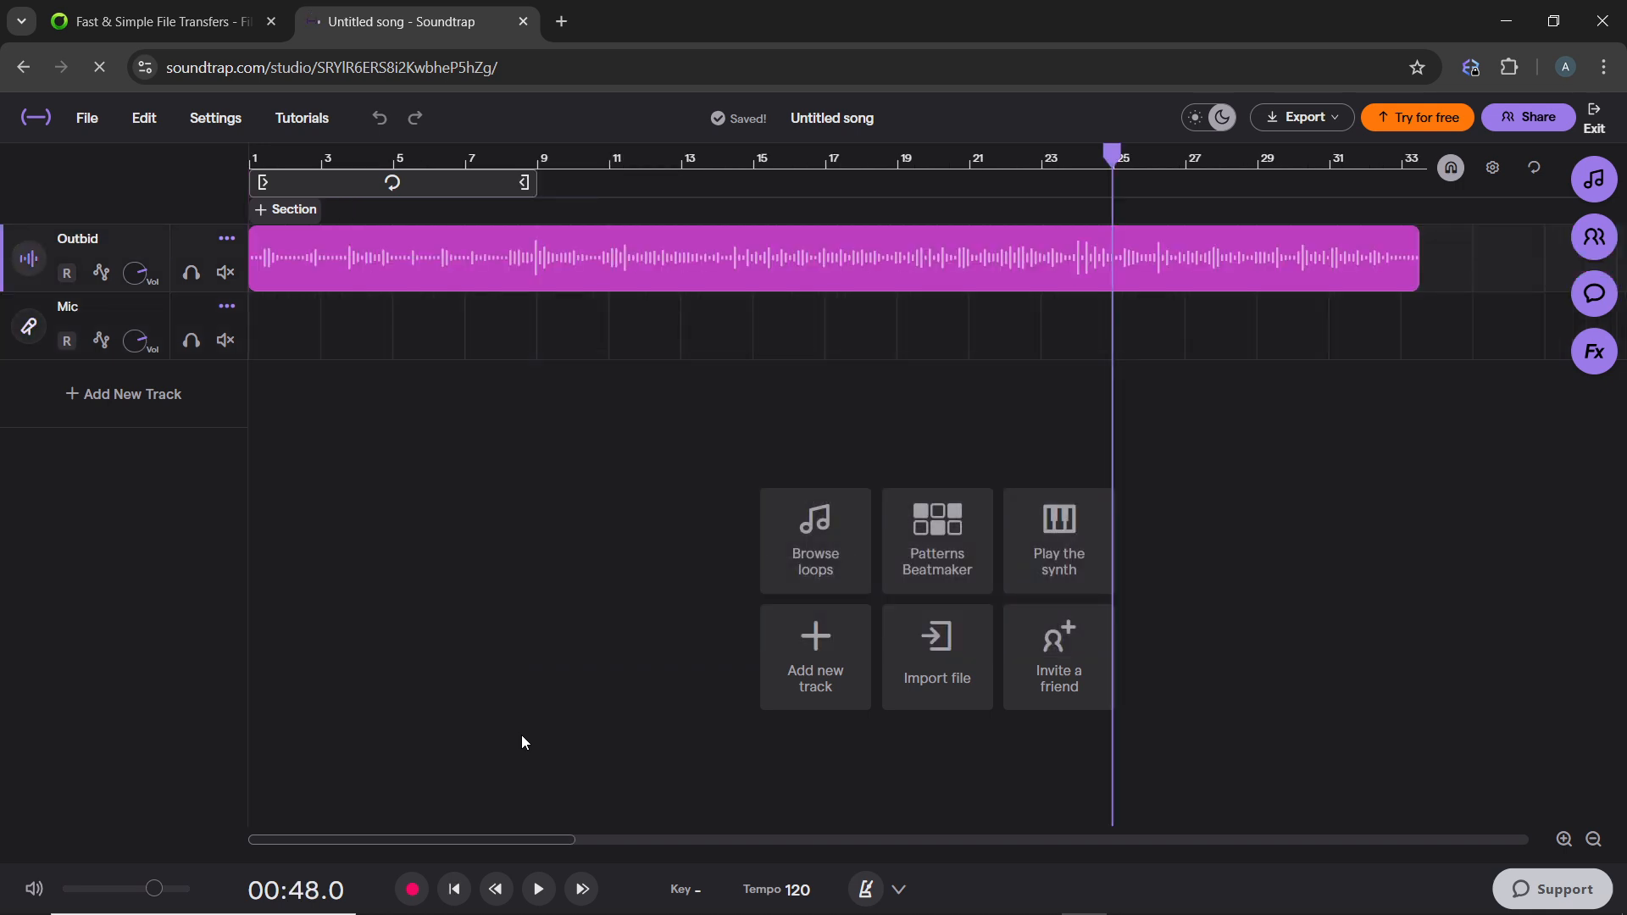
left_click(605, 253)
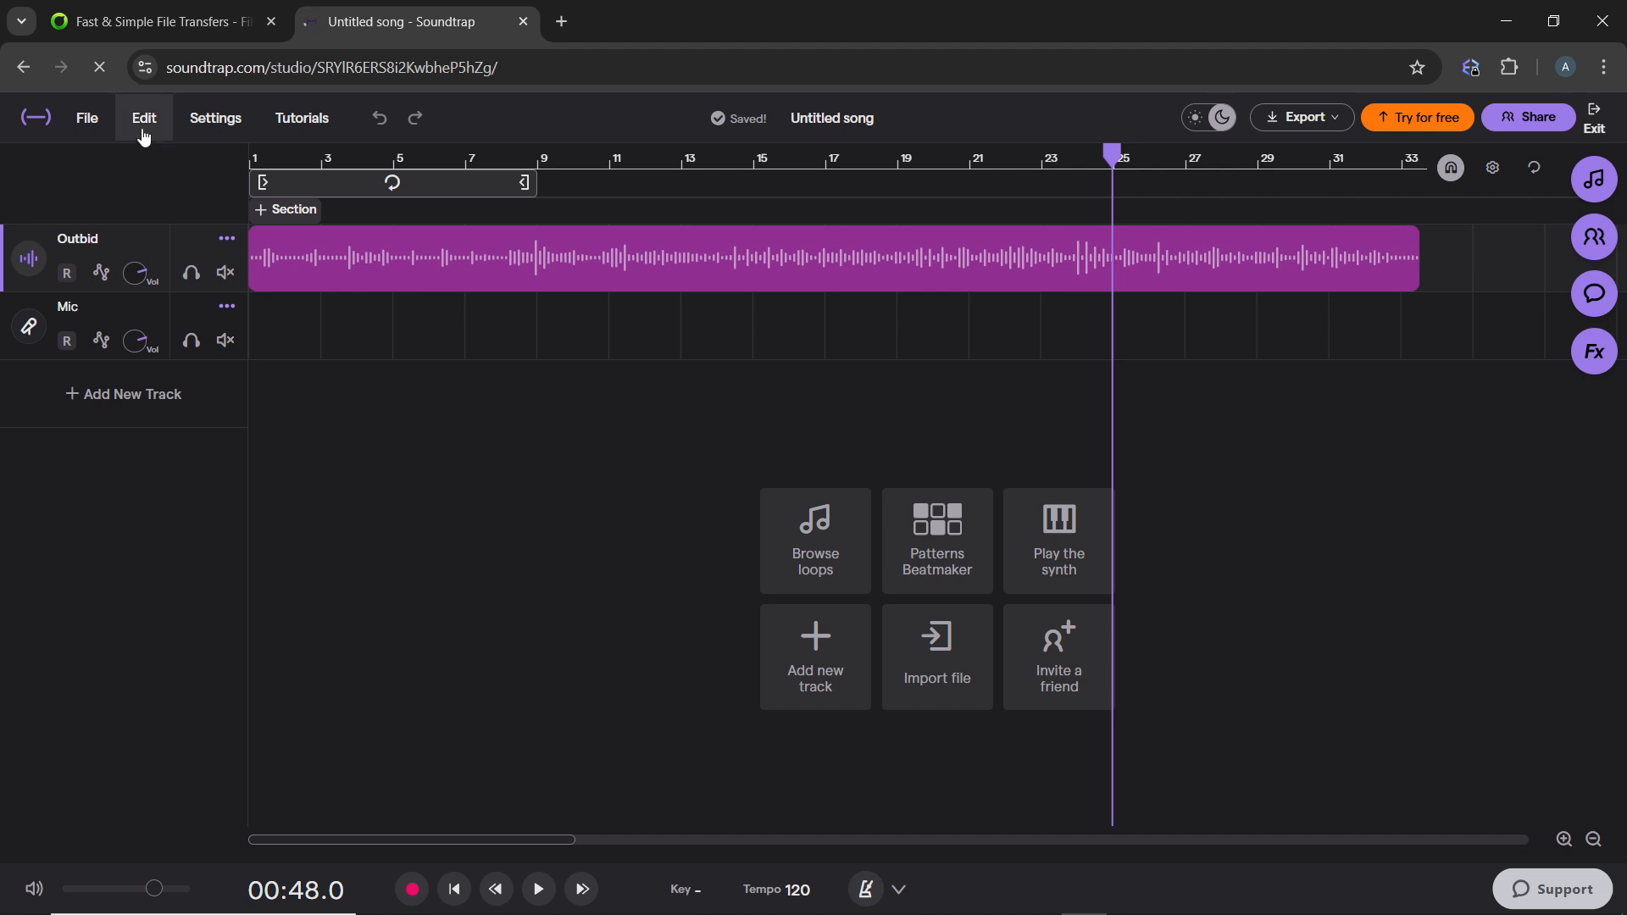
left_click(286, 258)
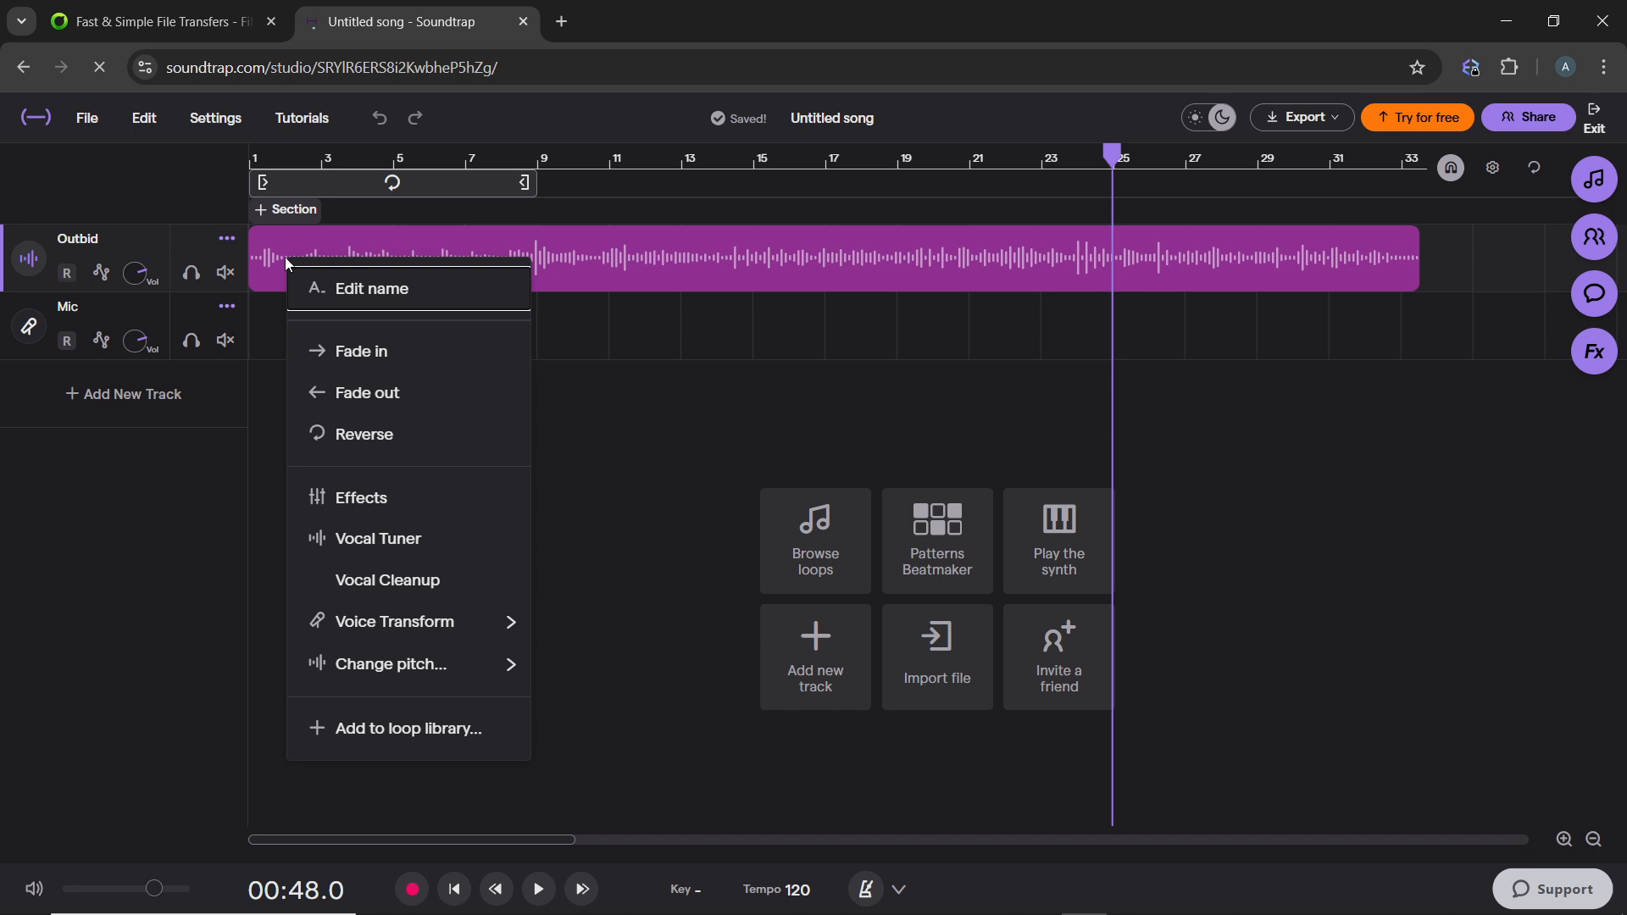
left_click(397, 507)
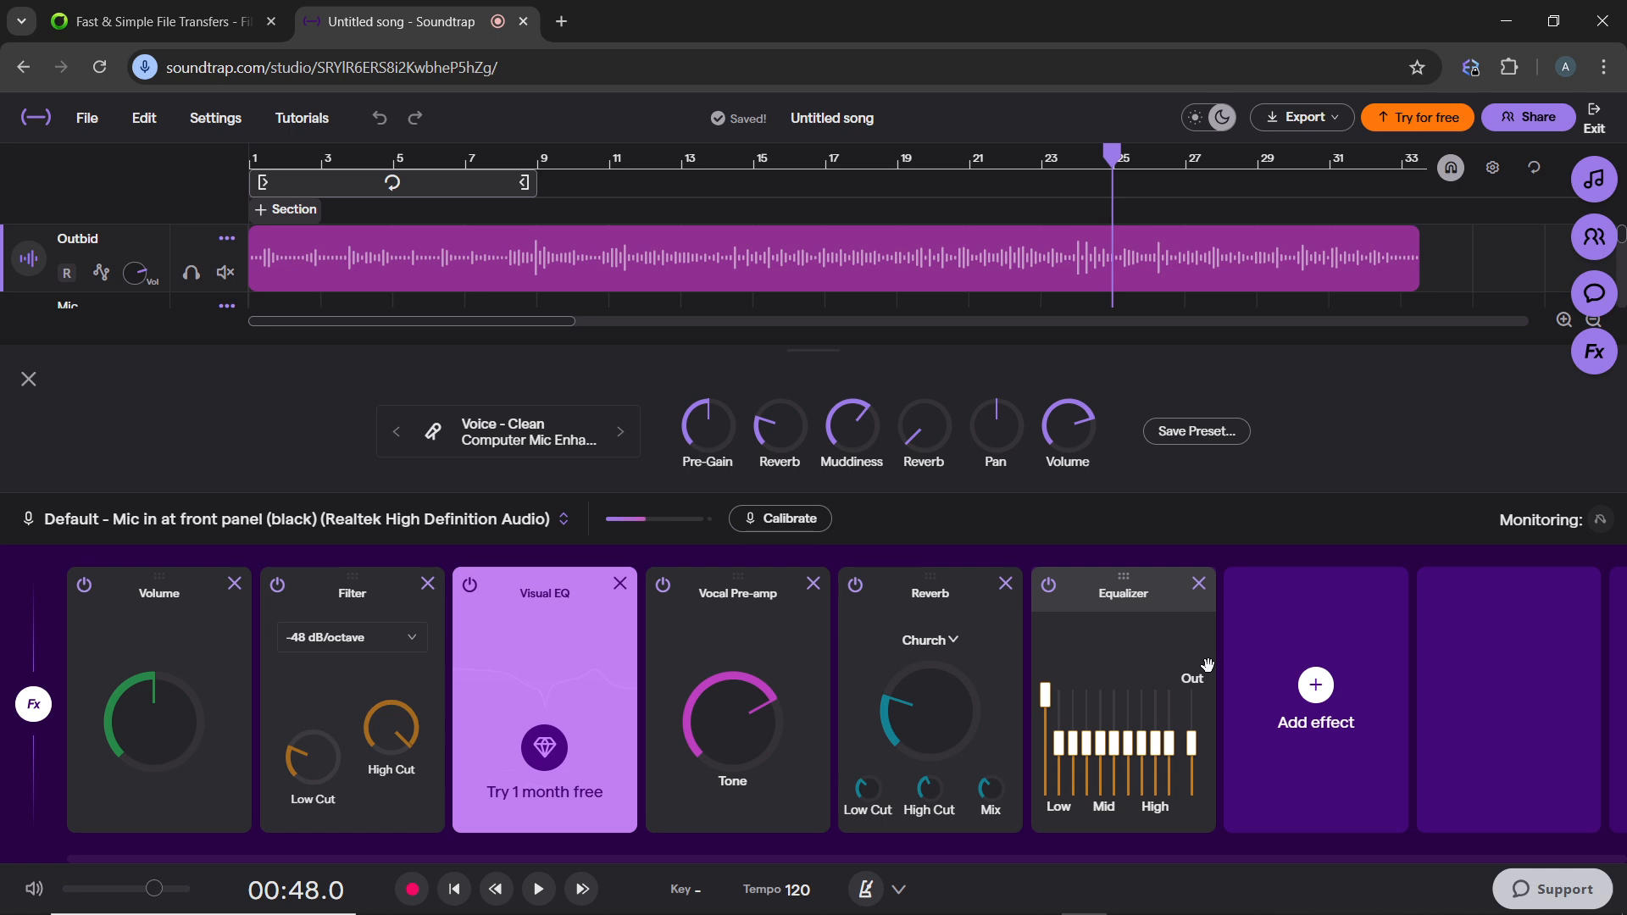
- Search the effects library for "compressor" and add the Dynamics Compressor after the Equalizer in the effect chain
left_click(1316, 688)
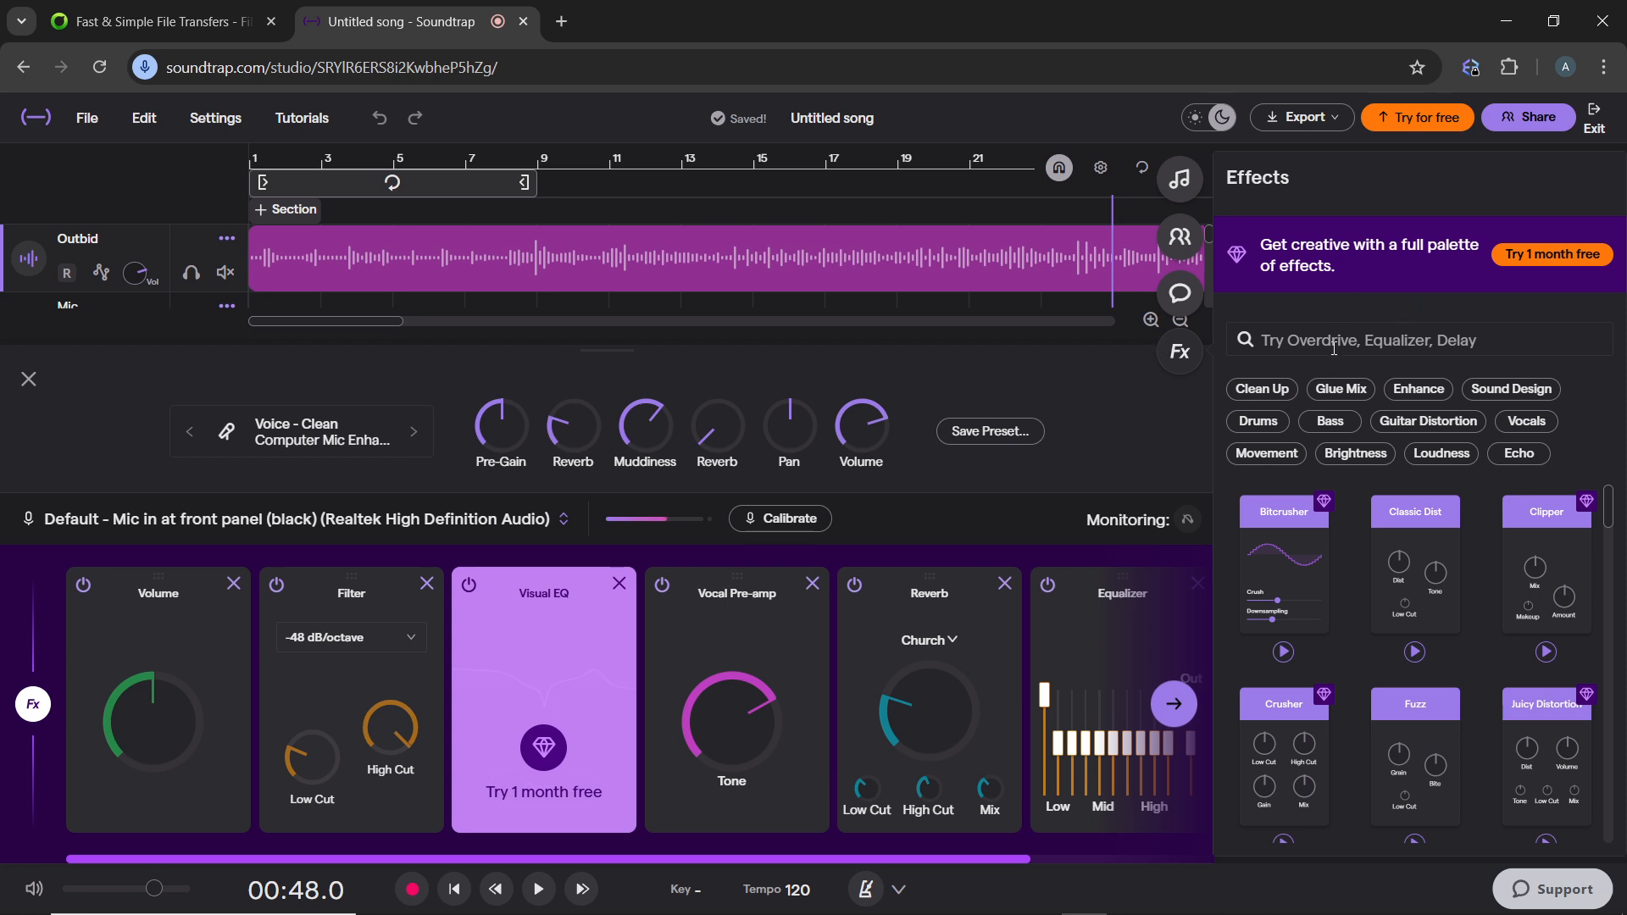
type("c")
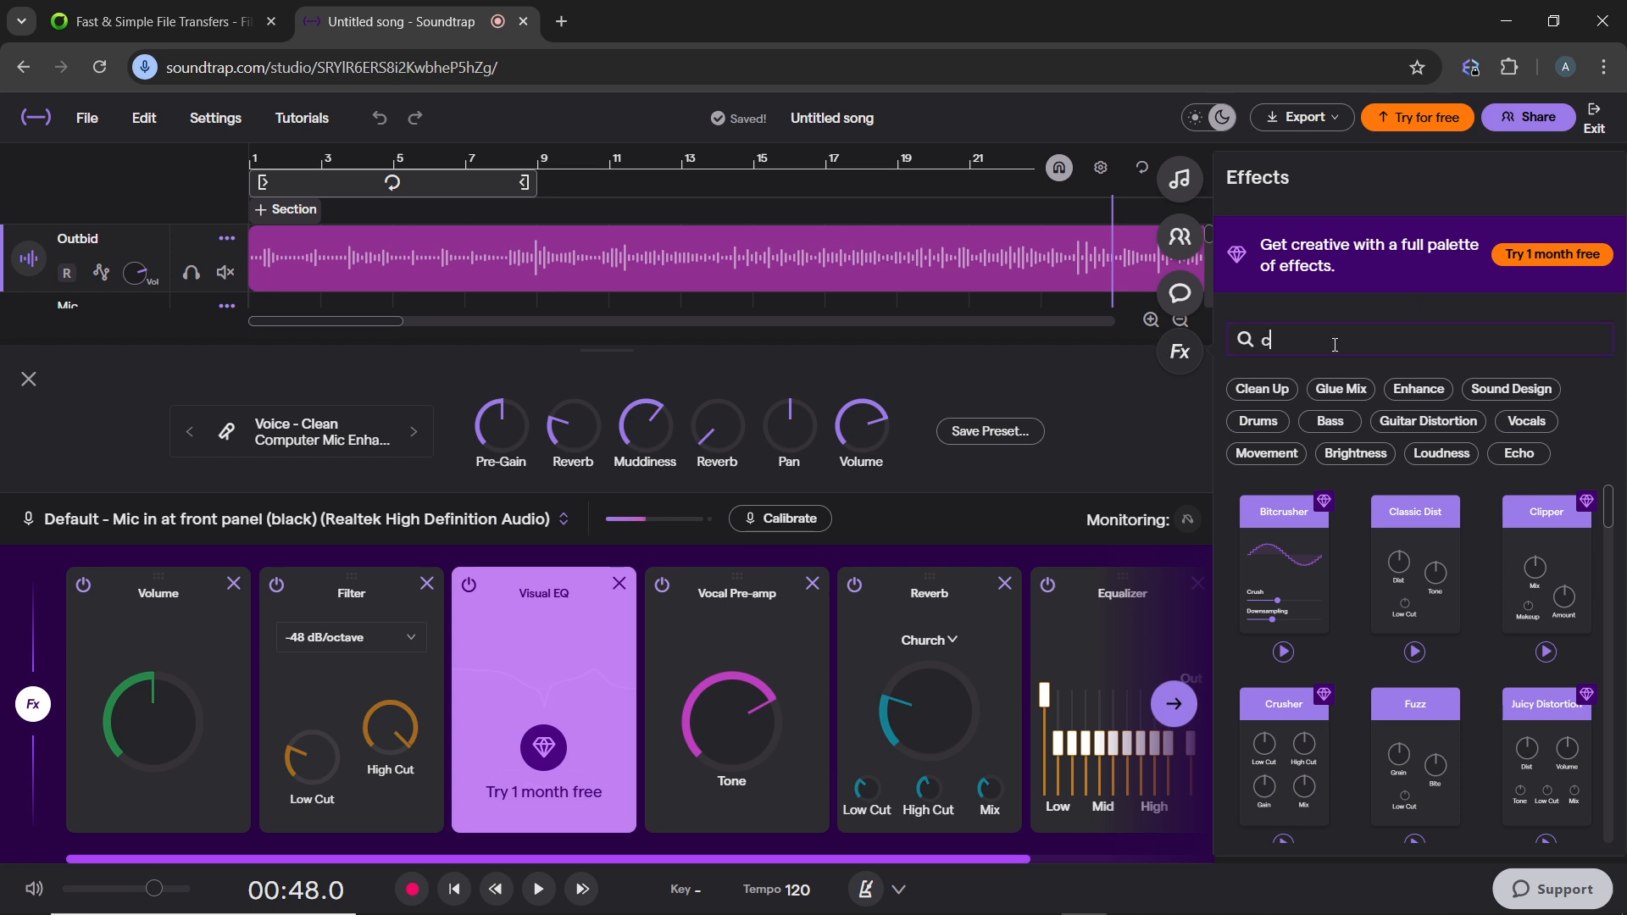
type("ompressor")
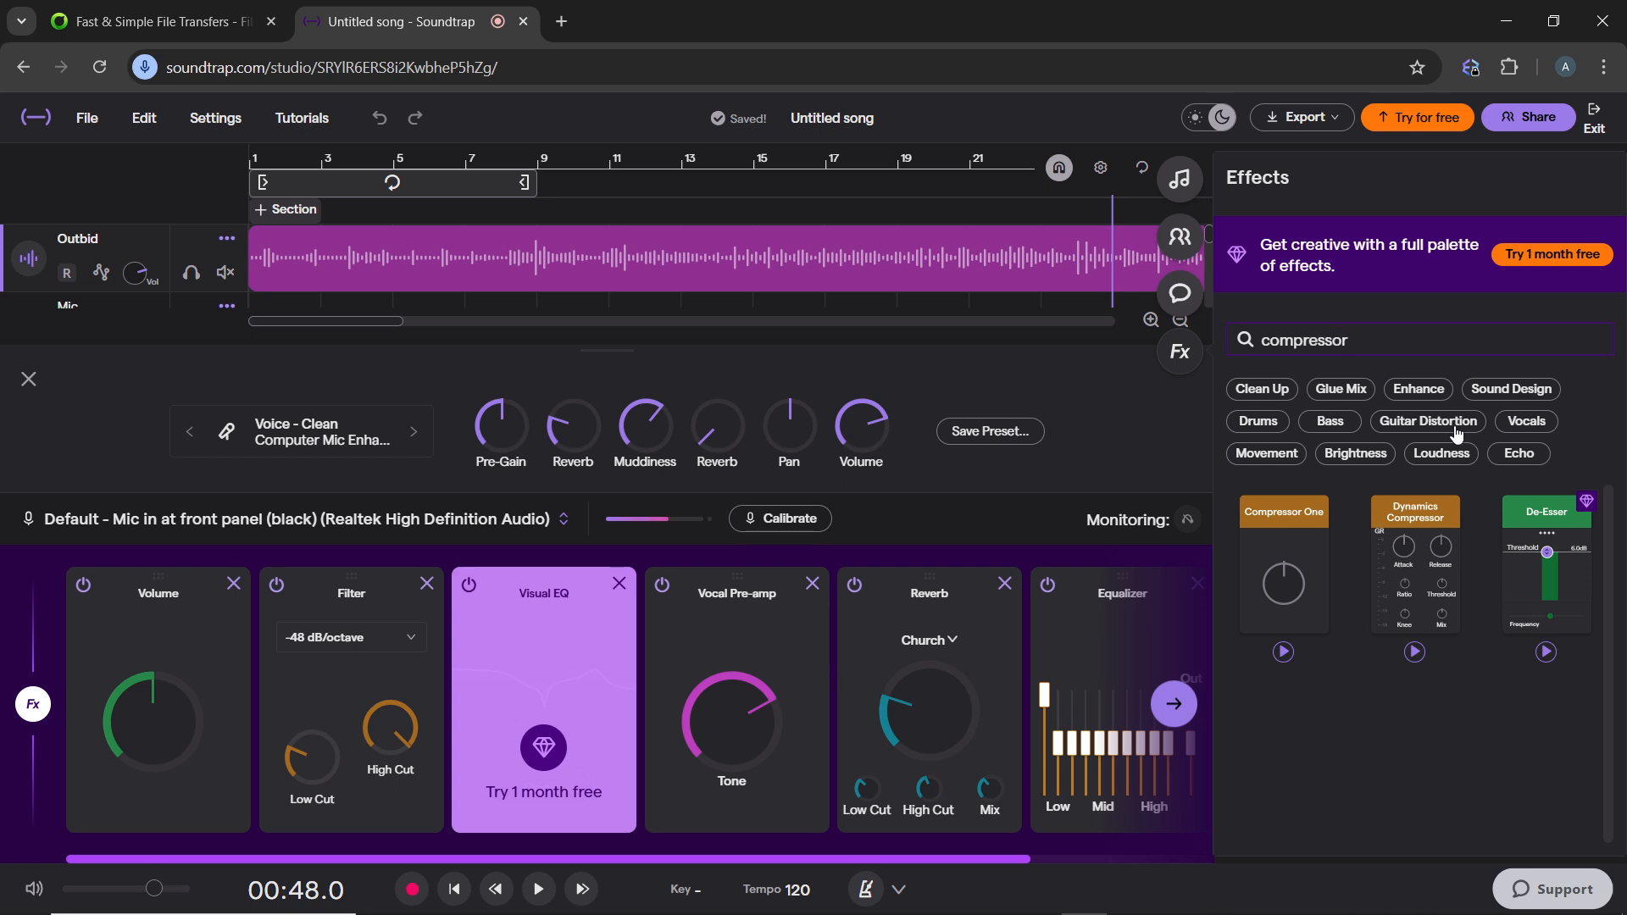
left_click(1438, 596)
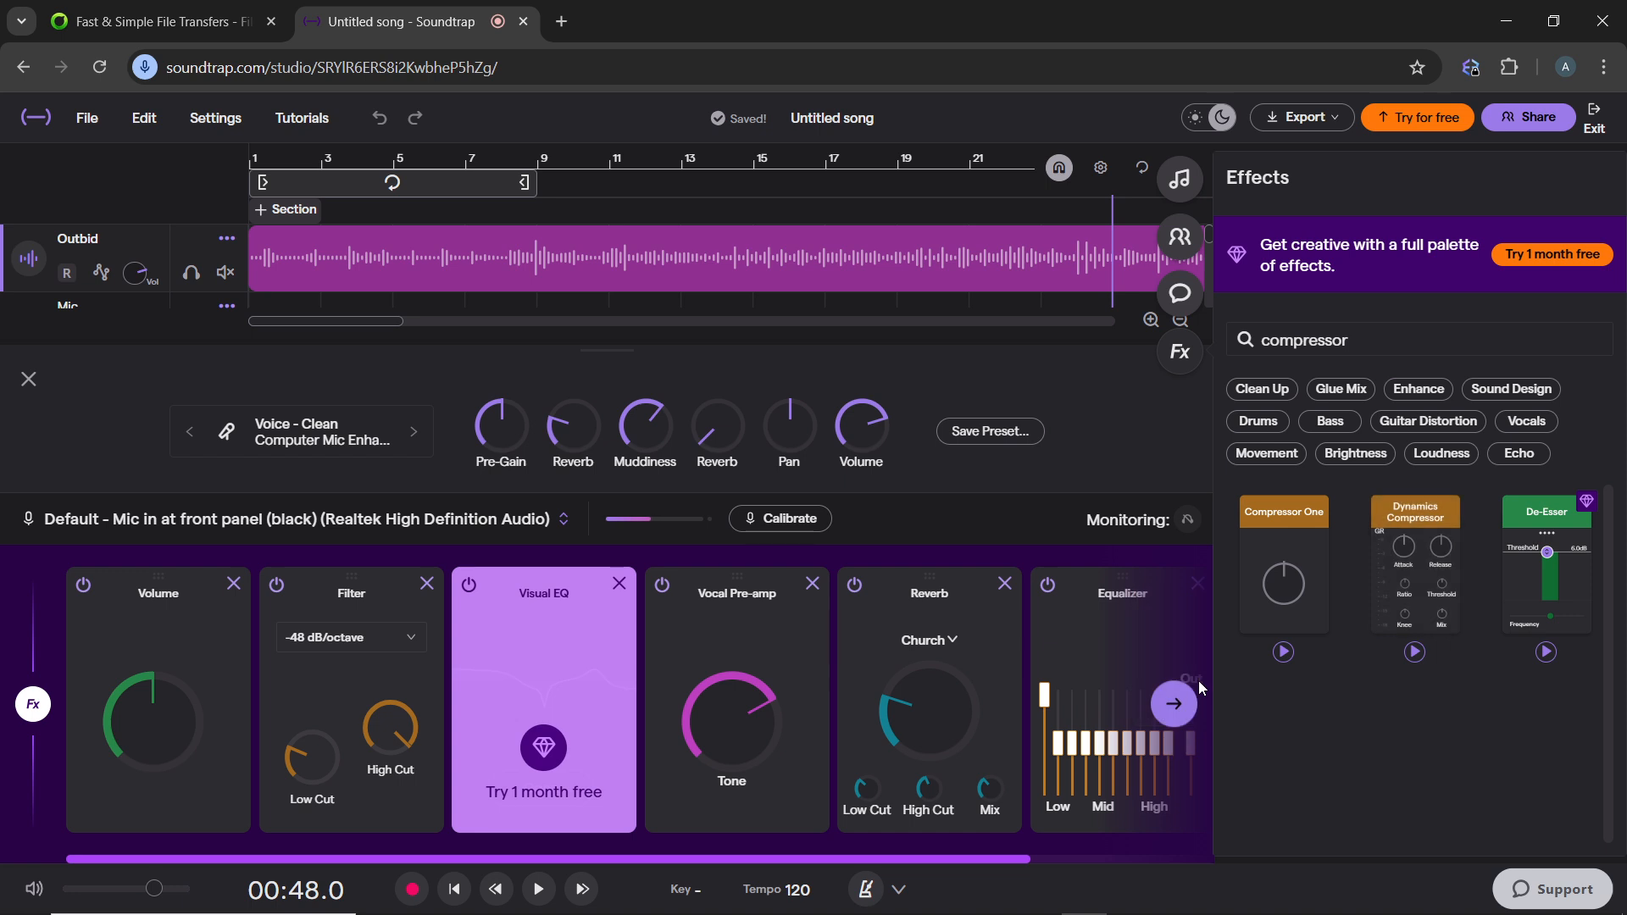
left_click(1174, 705)
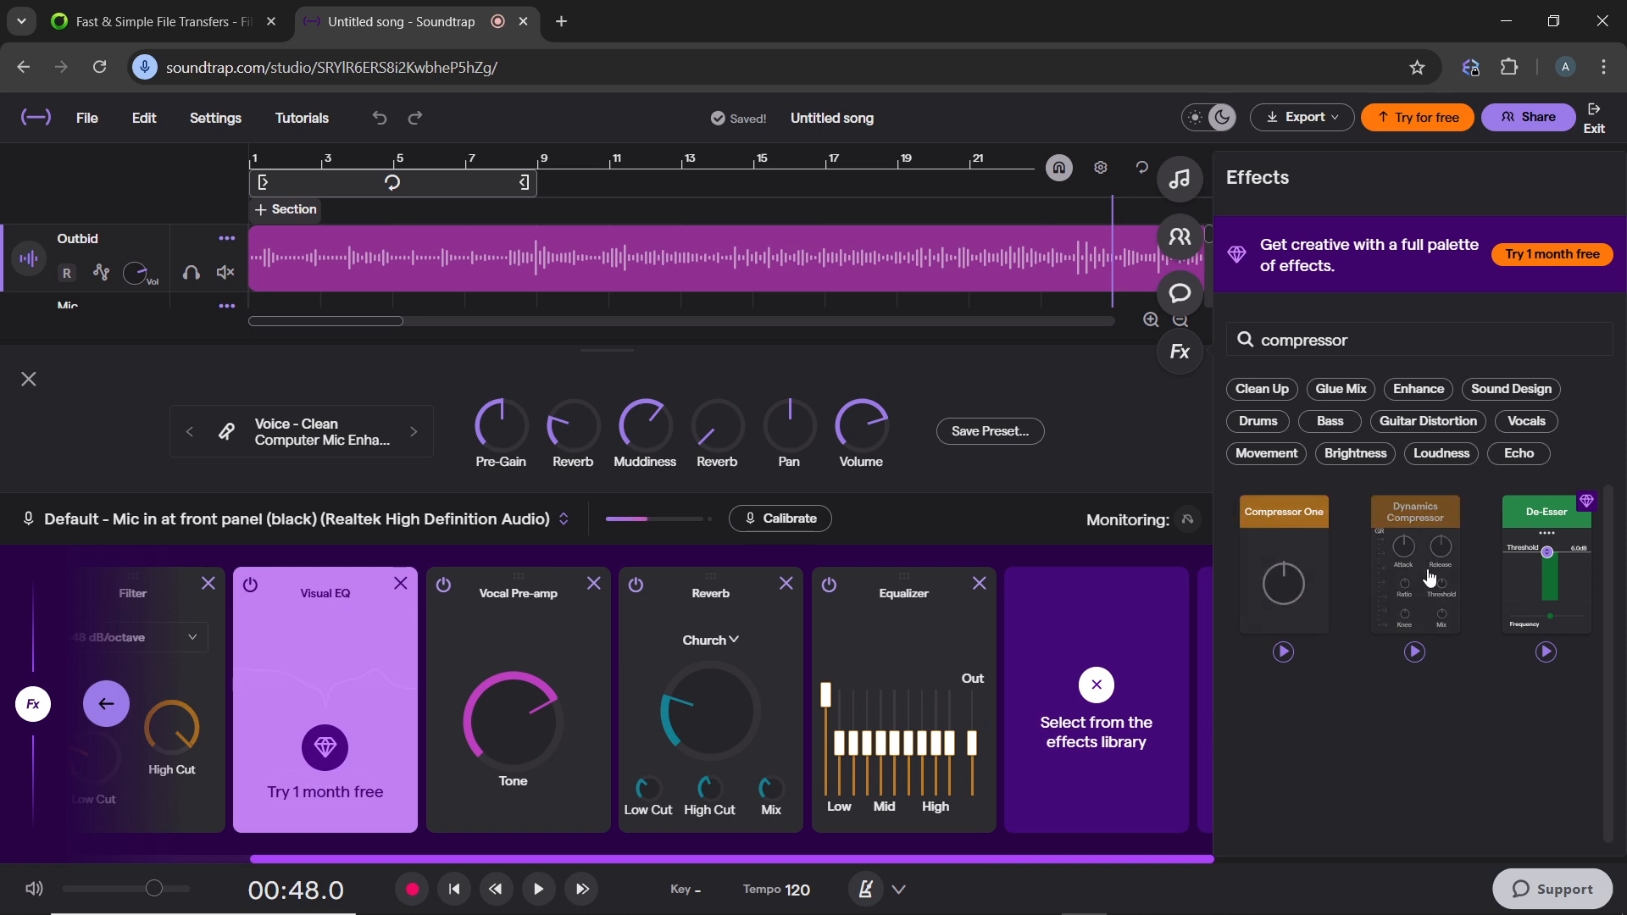
left_click_drag(1412, 556, 1049, 683)
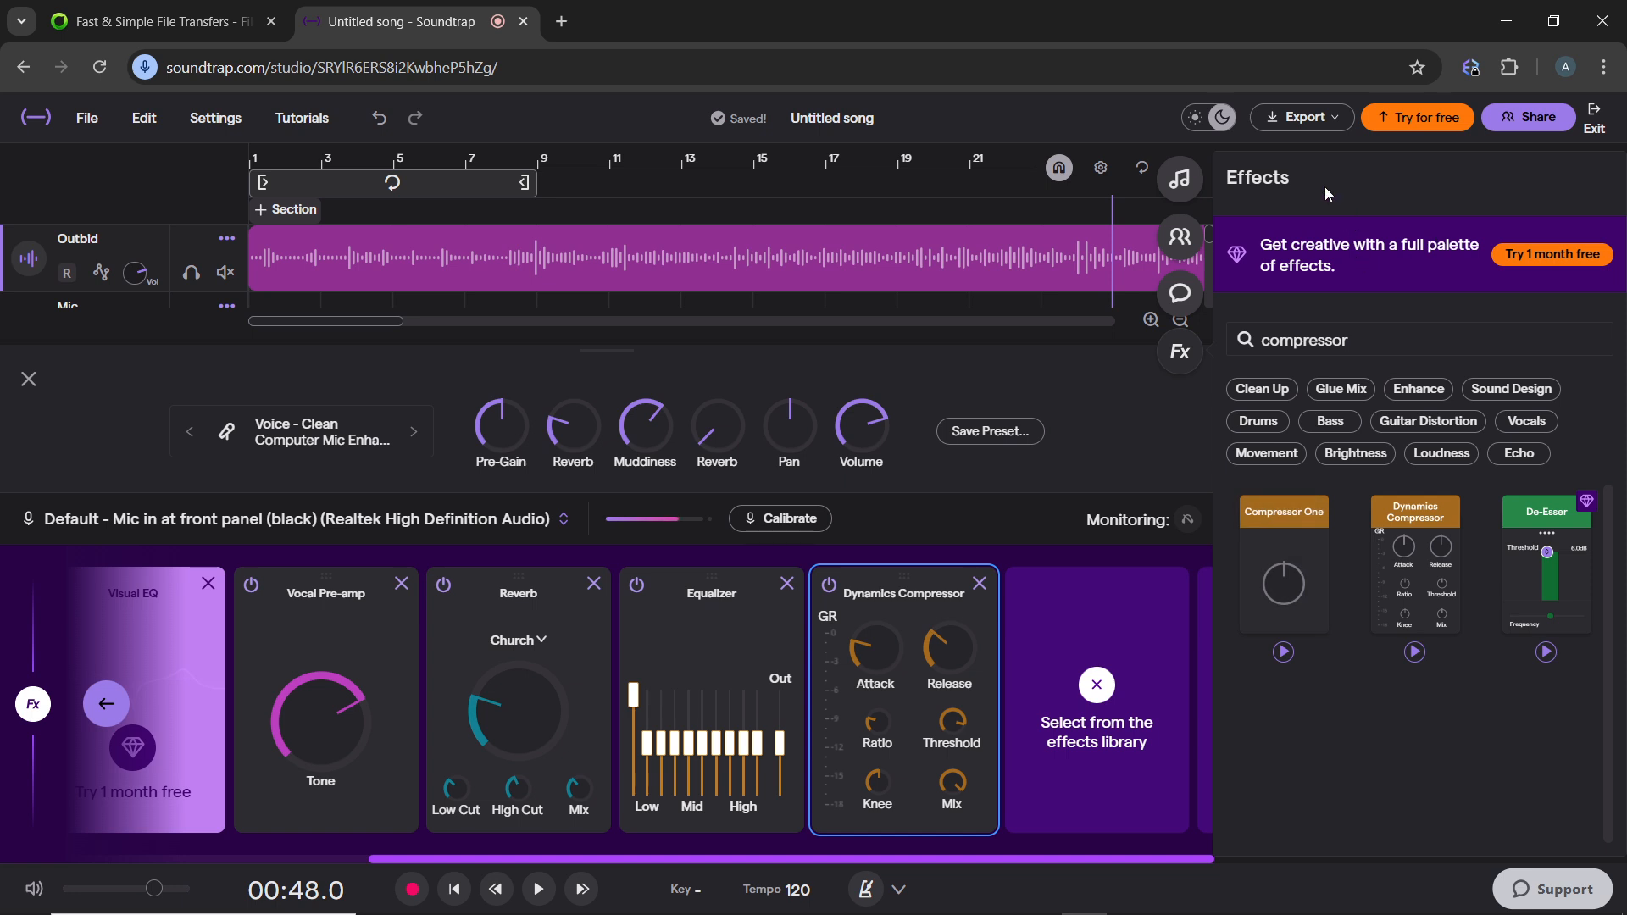
- Search the effects library for "delay" and add the Delay effect after the Dynamics Compressor
left_click(1358, 343)
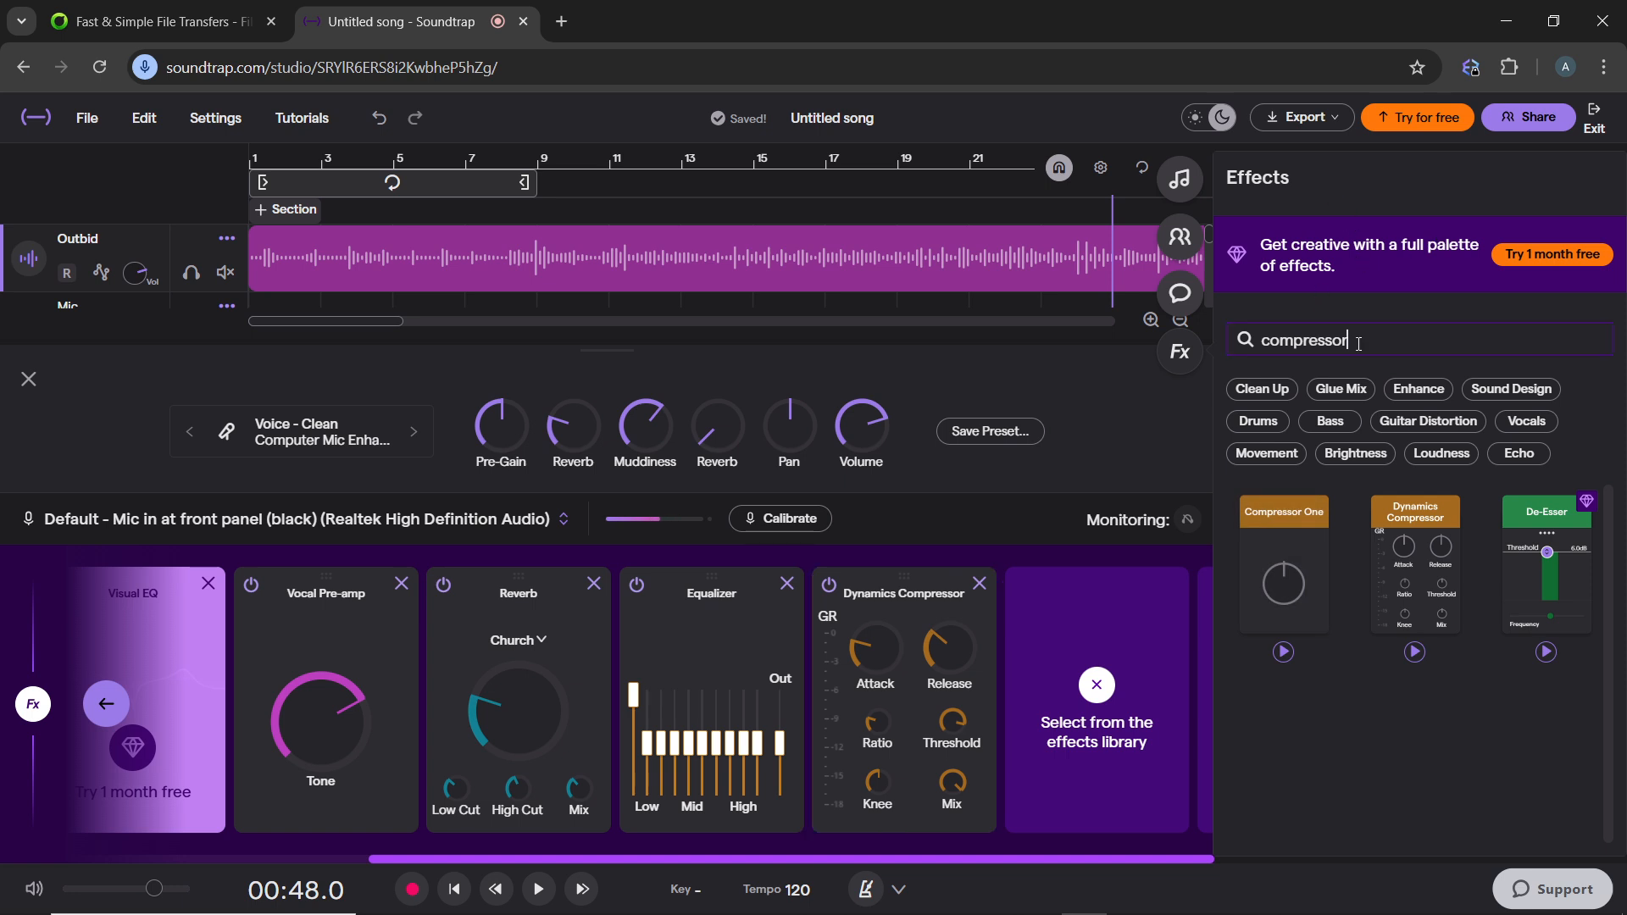
key("BackSpace")
key("BackSpace")
key("BackSpace")
key("BackSpace")
key("BackSpace")
key("BackSpace")
key("BackSpace")
key("BackSpace")
key("BackSpace")
key("BackSpace")
type("delay")
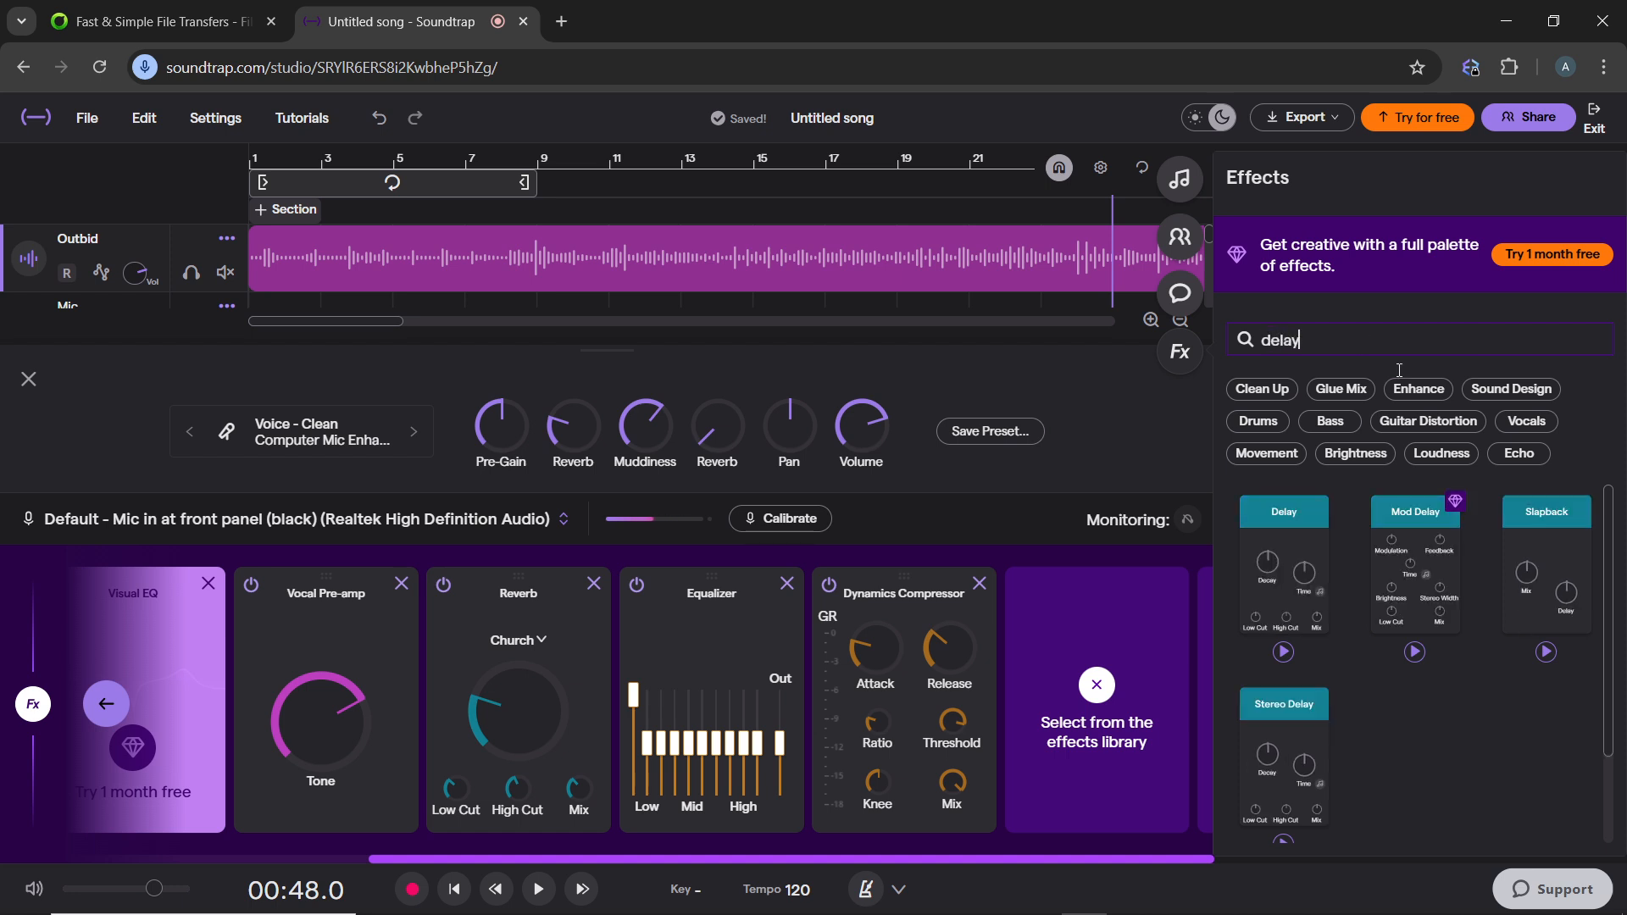
left_click_drag(1286, 561, 1081, 628)
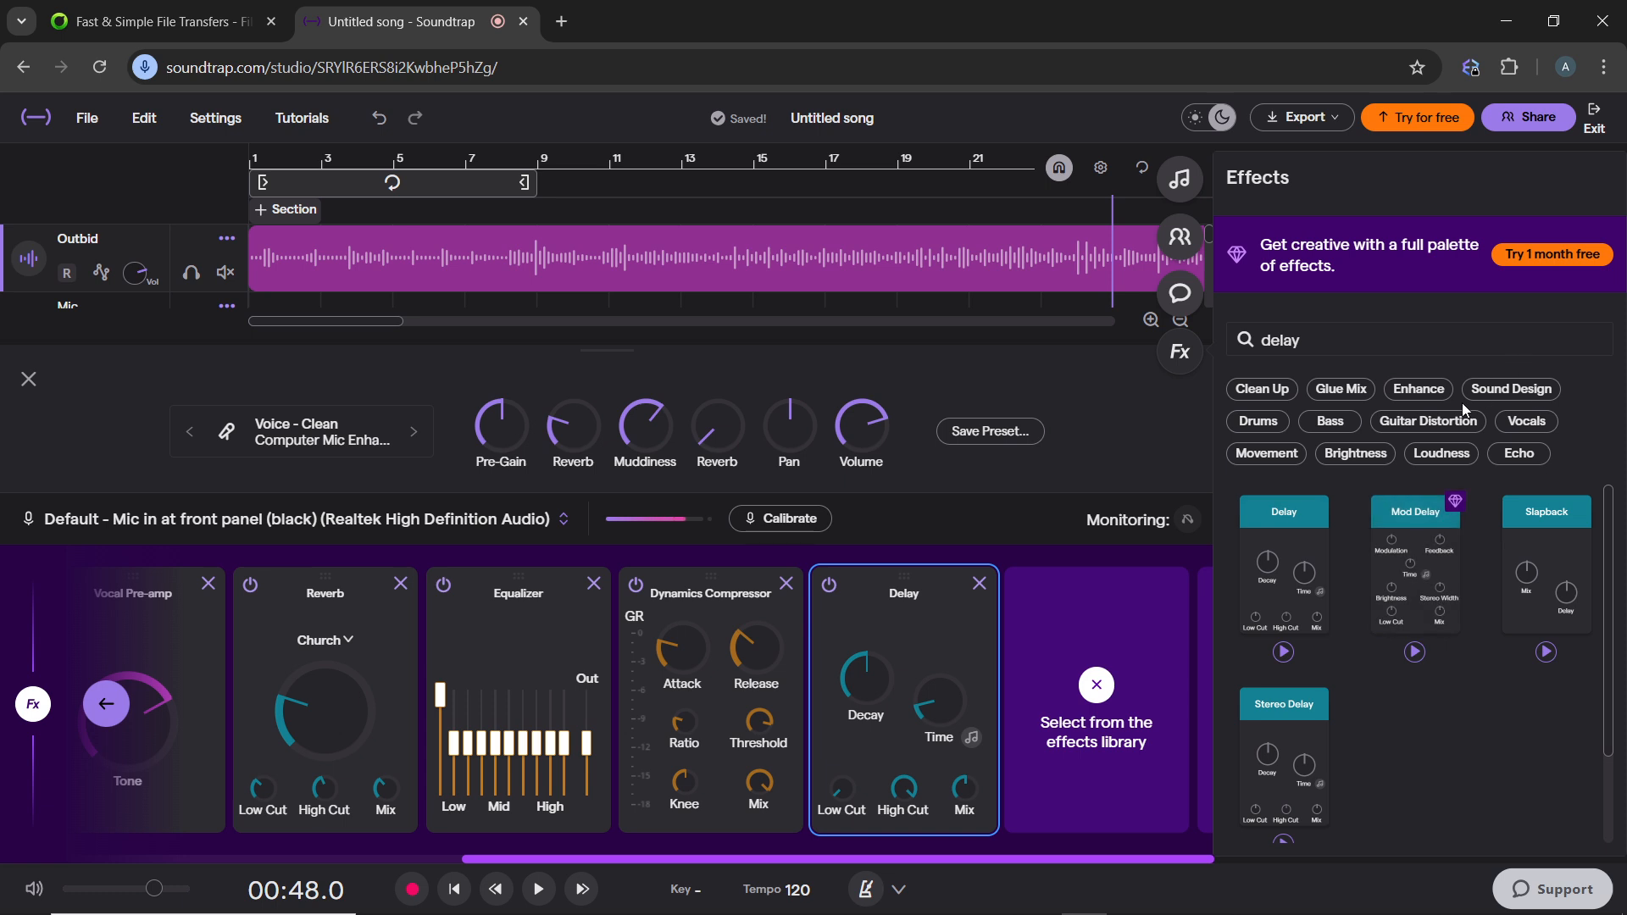
- Search the effects library for "distortion" and look through the available distortion effects
left_click(1343, 348)
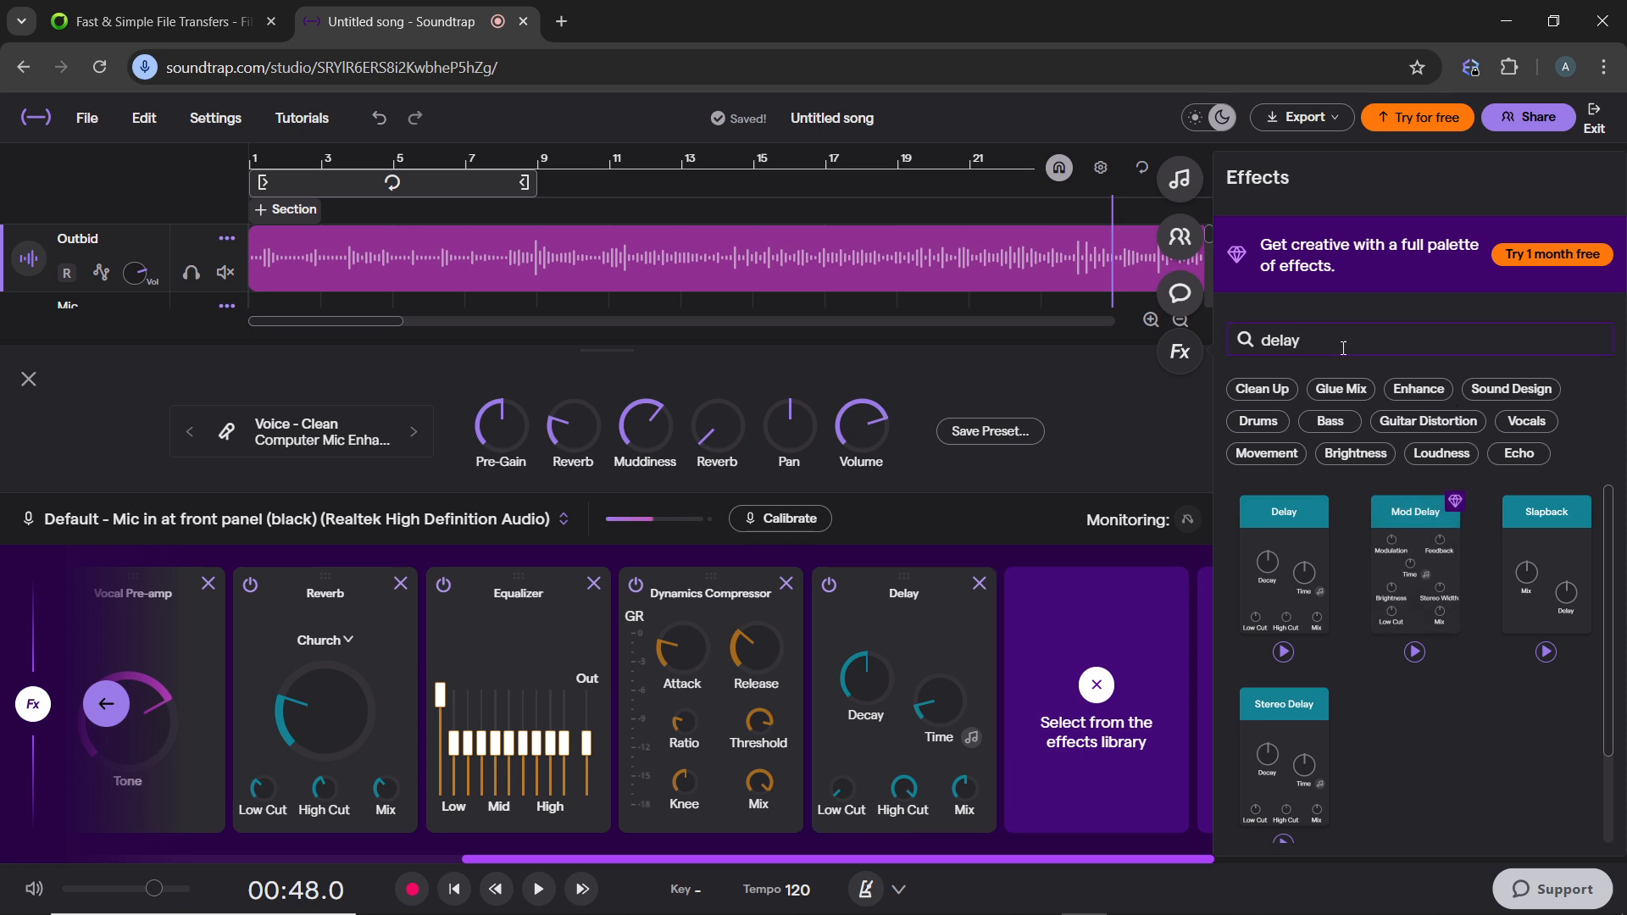
key("BackSpace")
key("BackSpace")
key("BackSpace")
key("BackSpace")
type("istortion")
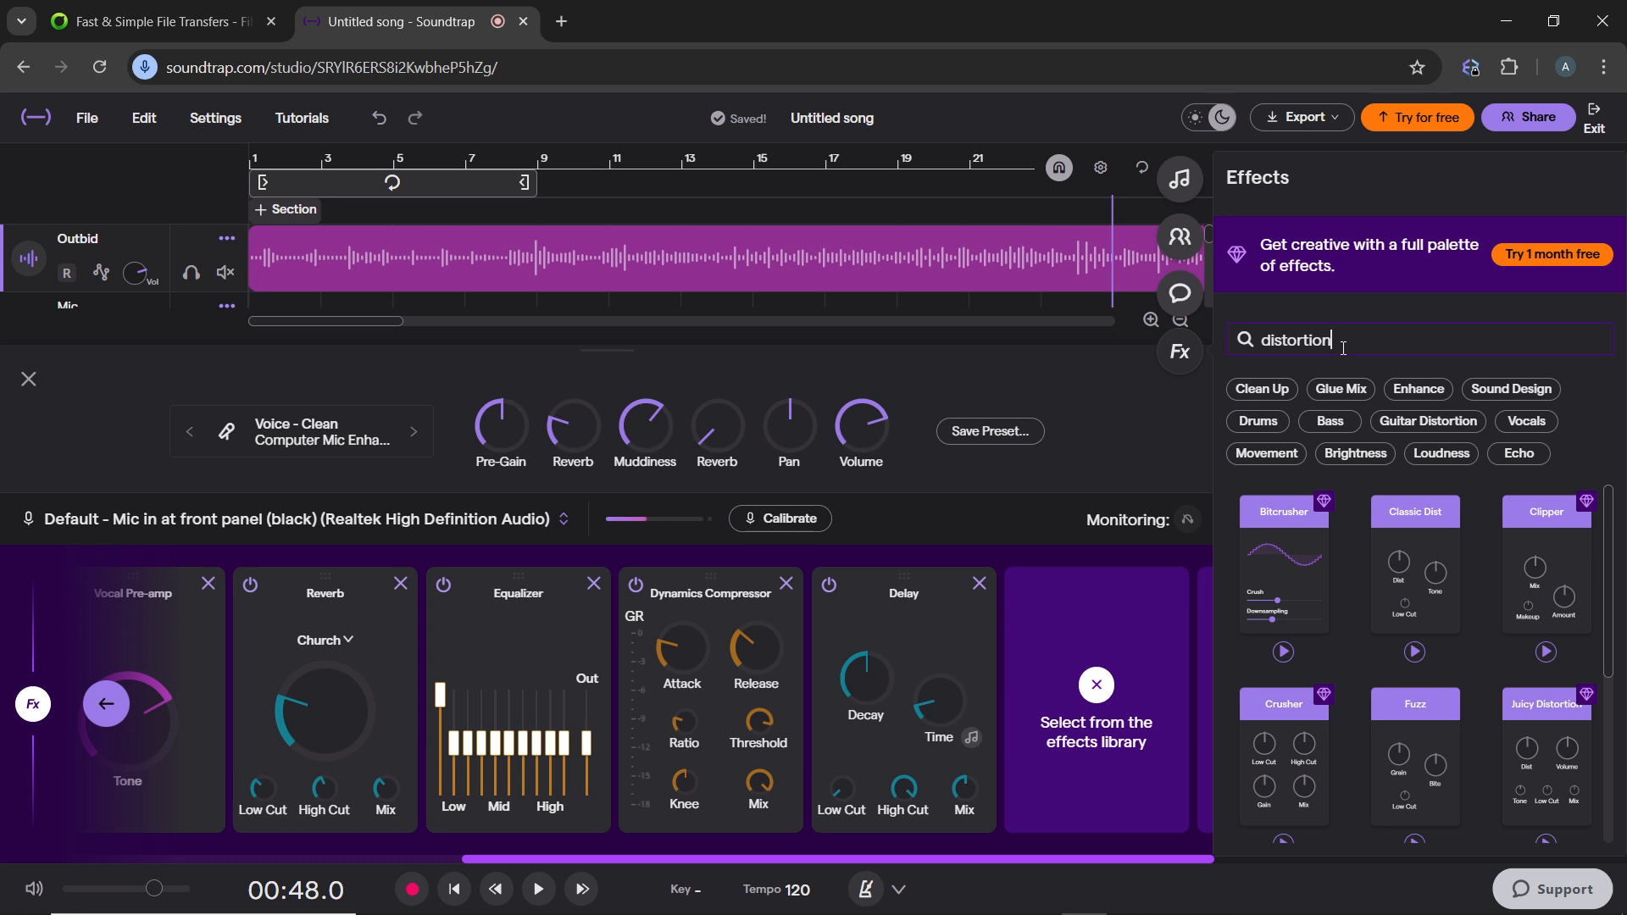
scroll(1444, 612, "down", 2)
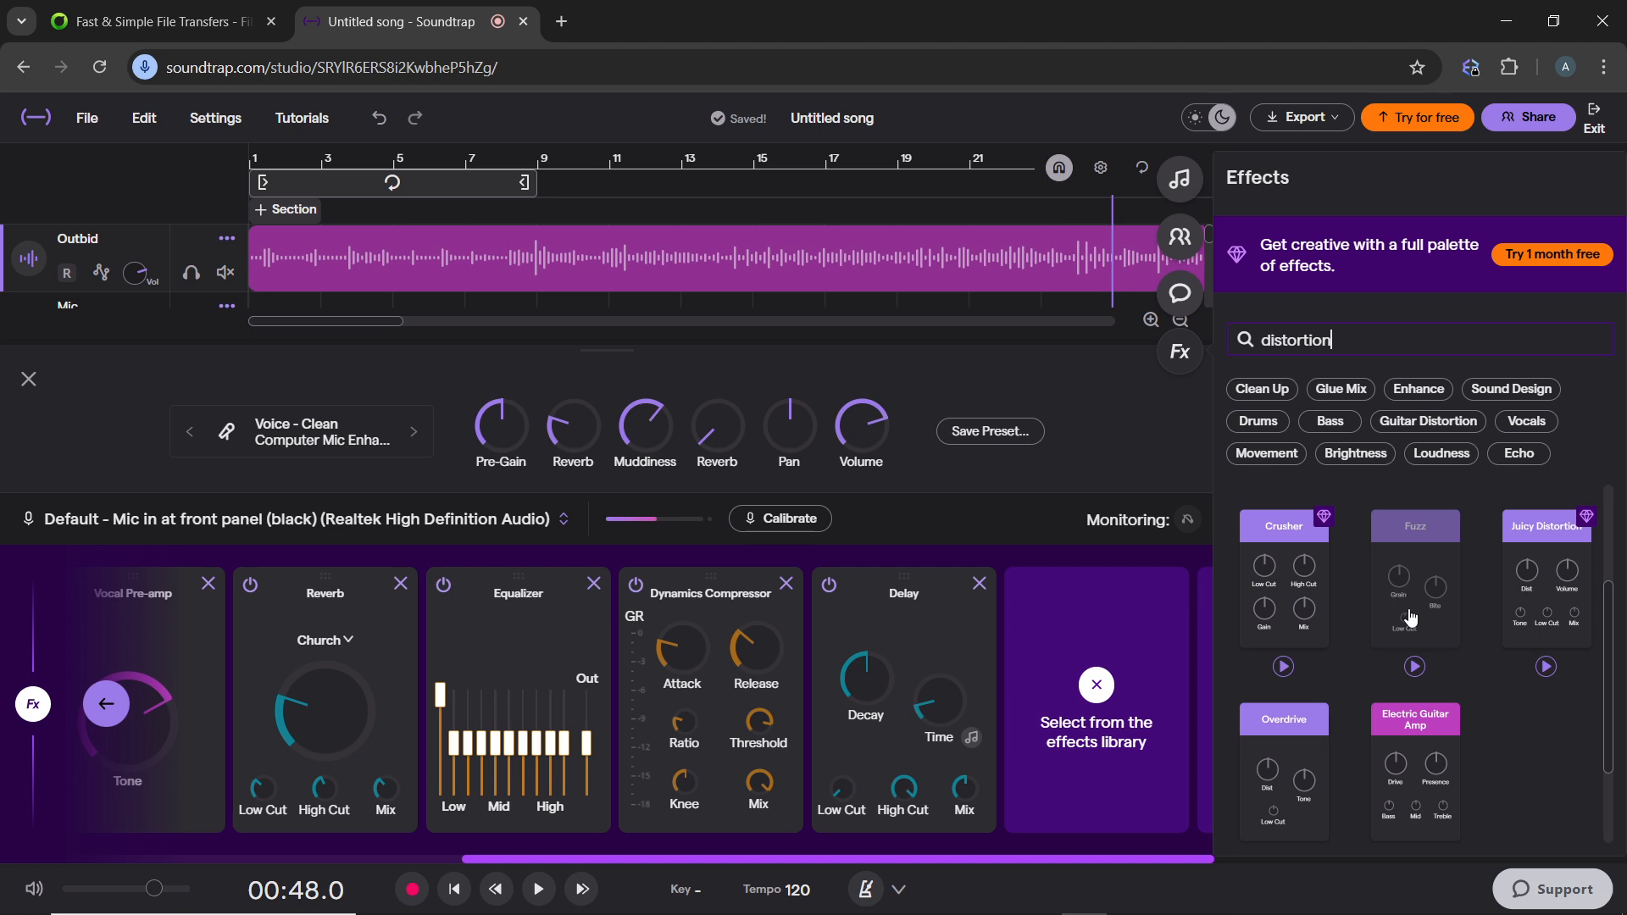
scroll(1521, 603, "up", 1)
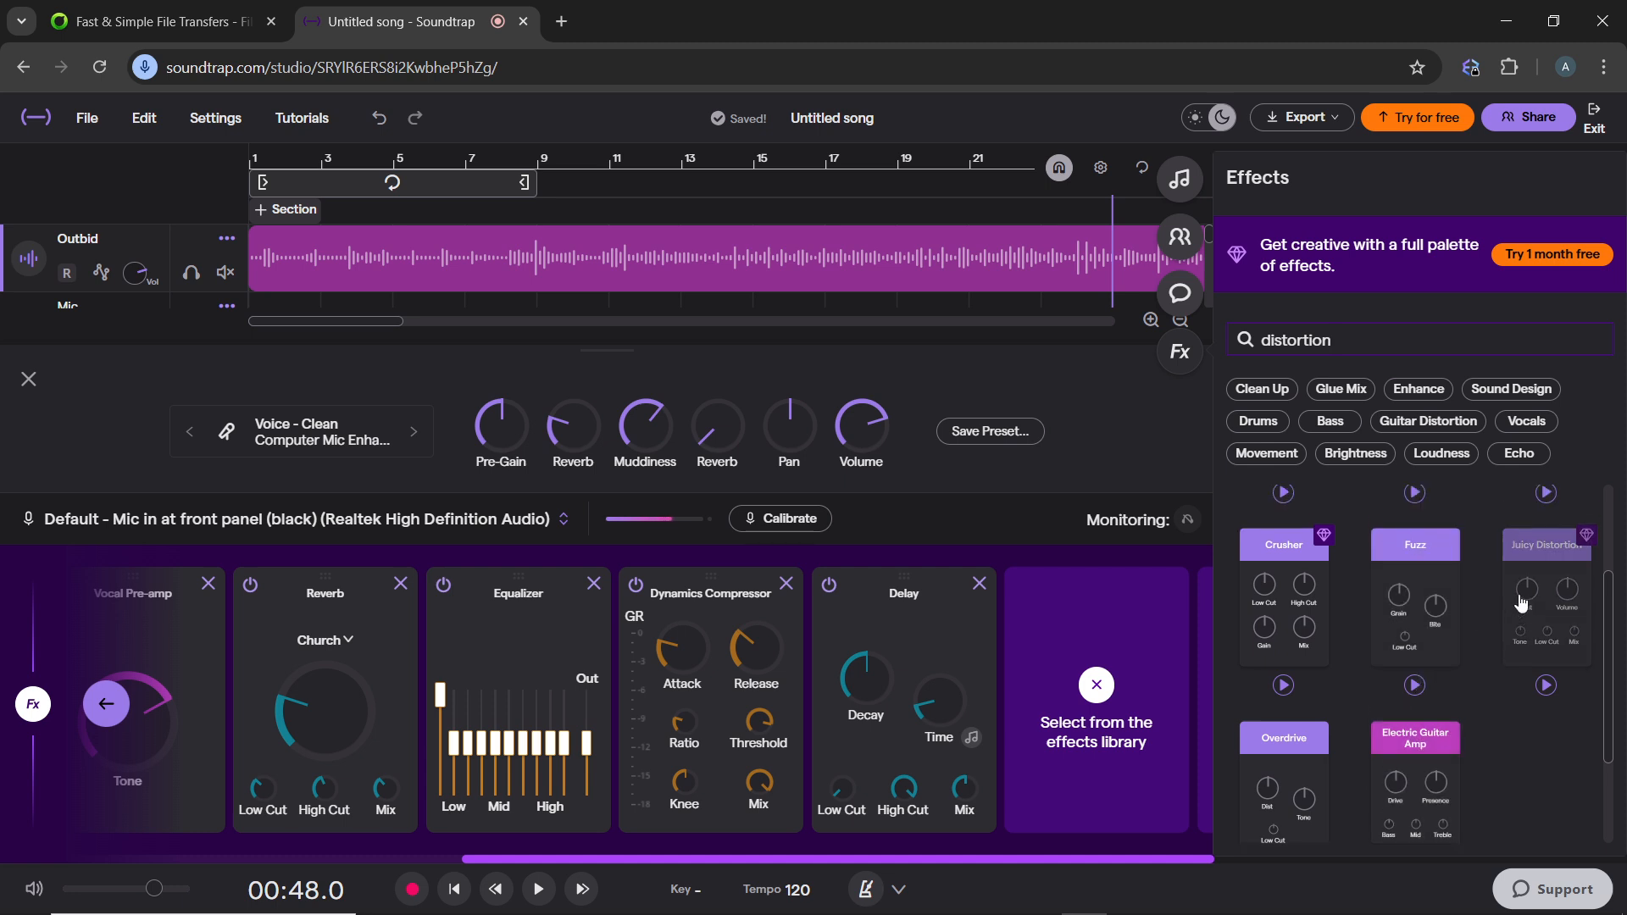
scroll(1522, 603, "up", 2)
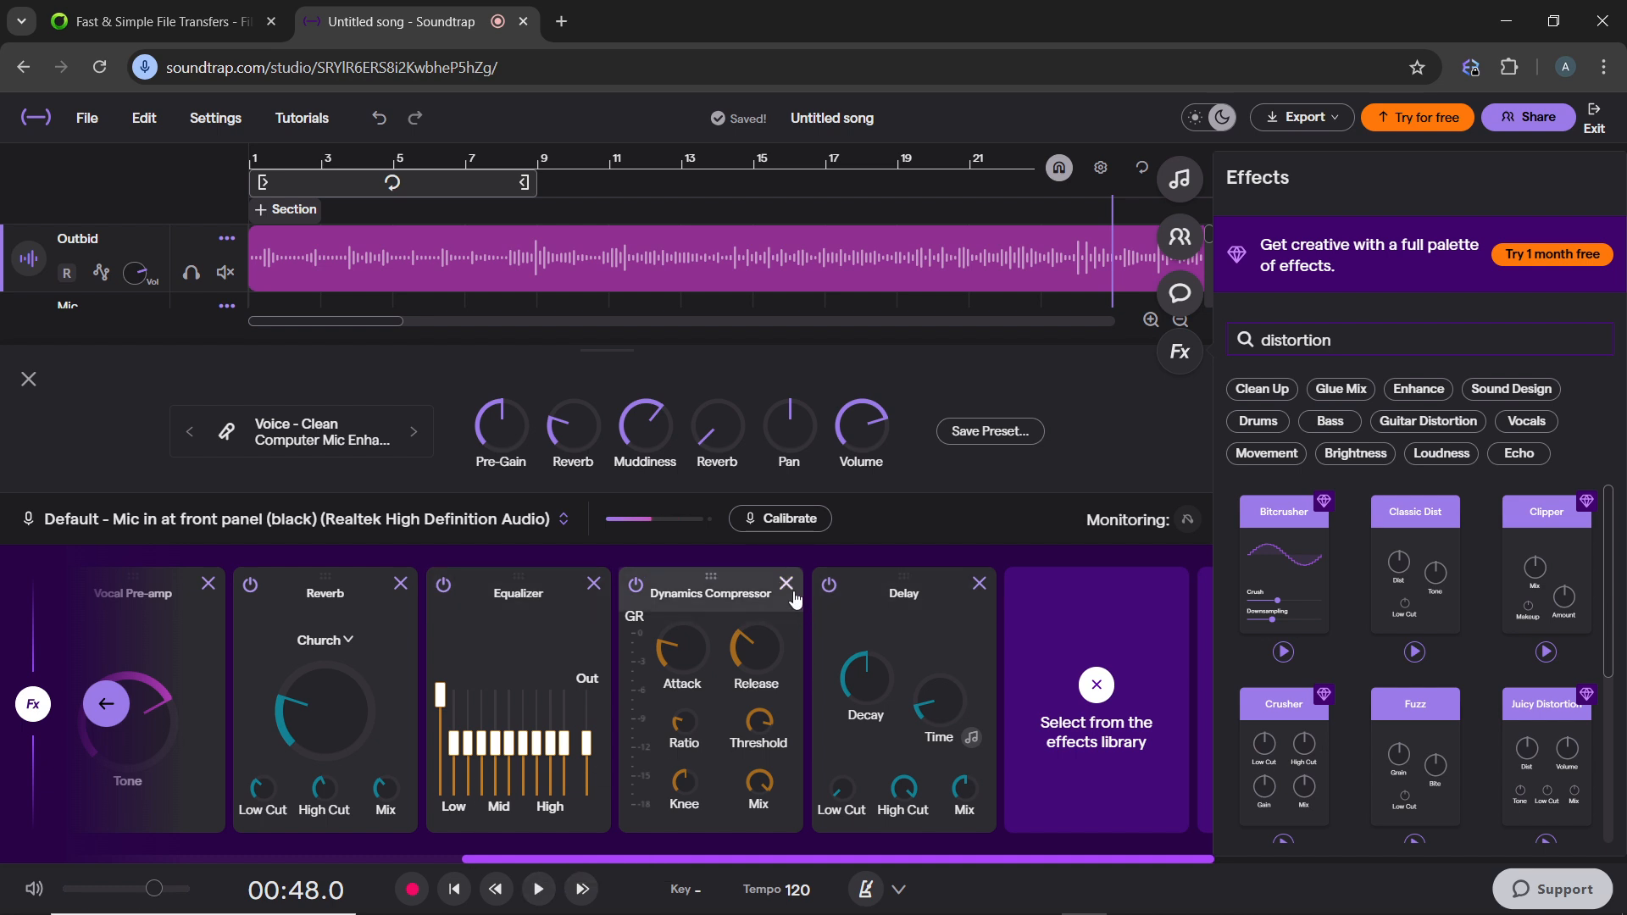
- Remove the Delay effect from the chain, and switch the Dynamics Compressor off and back on
left_click(979, 586)
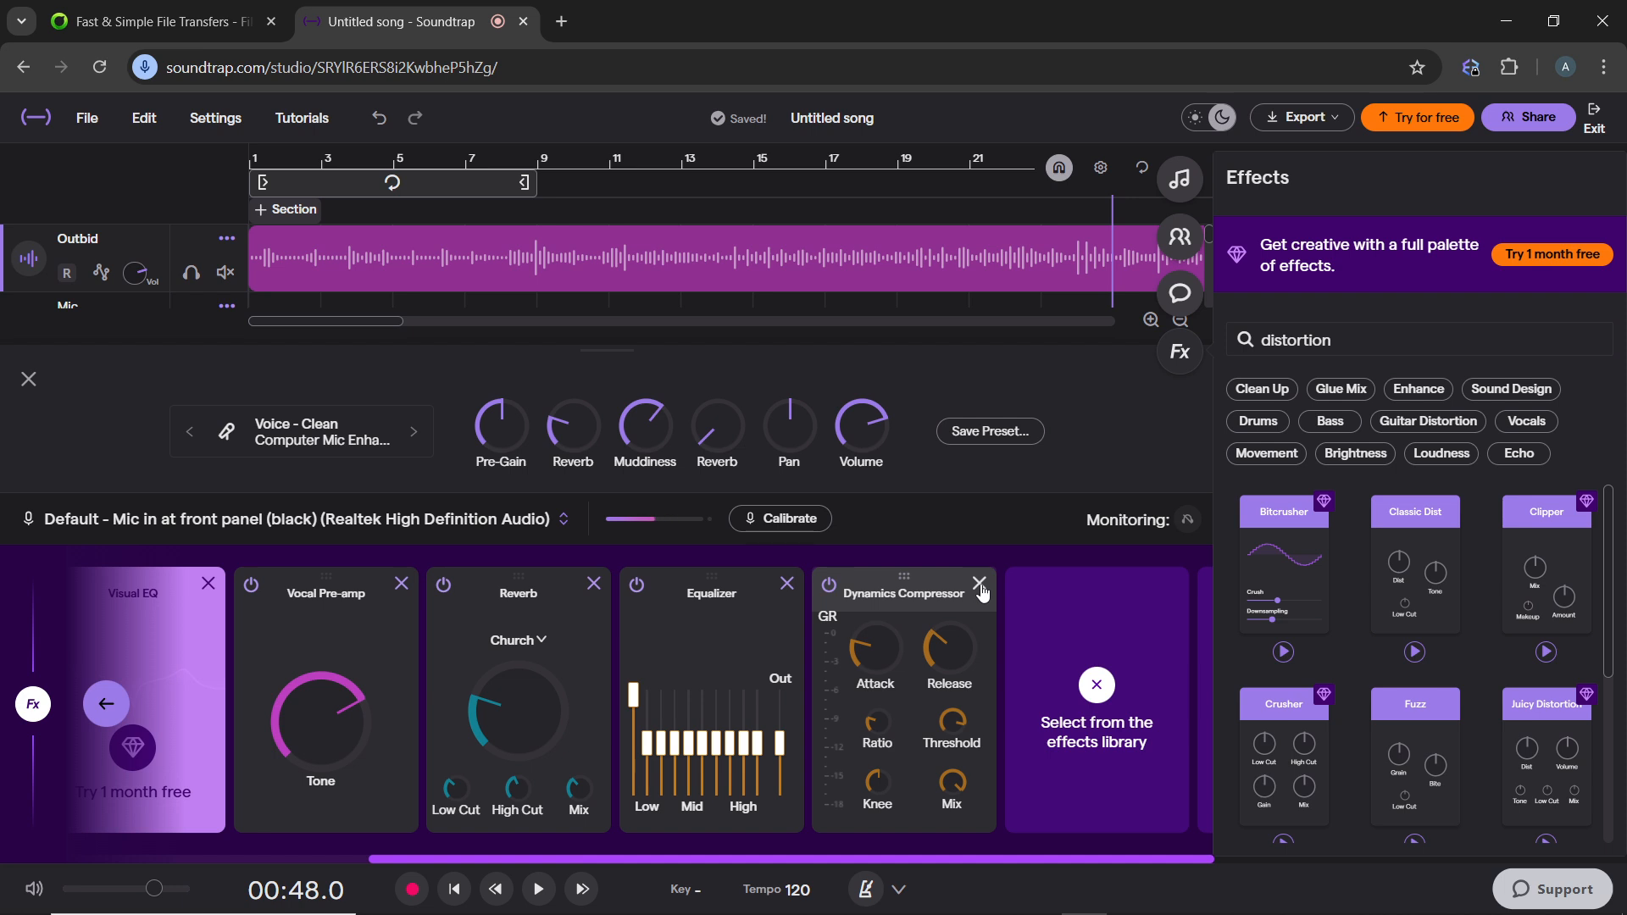
left_click(830, 586)
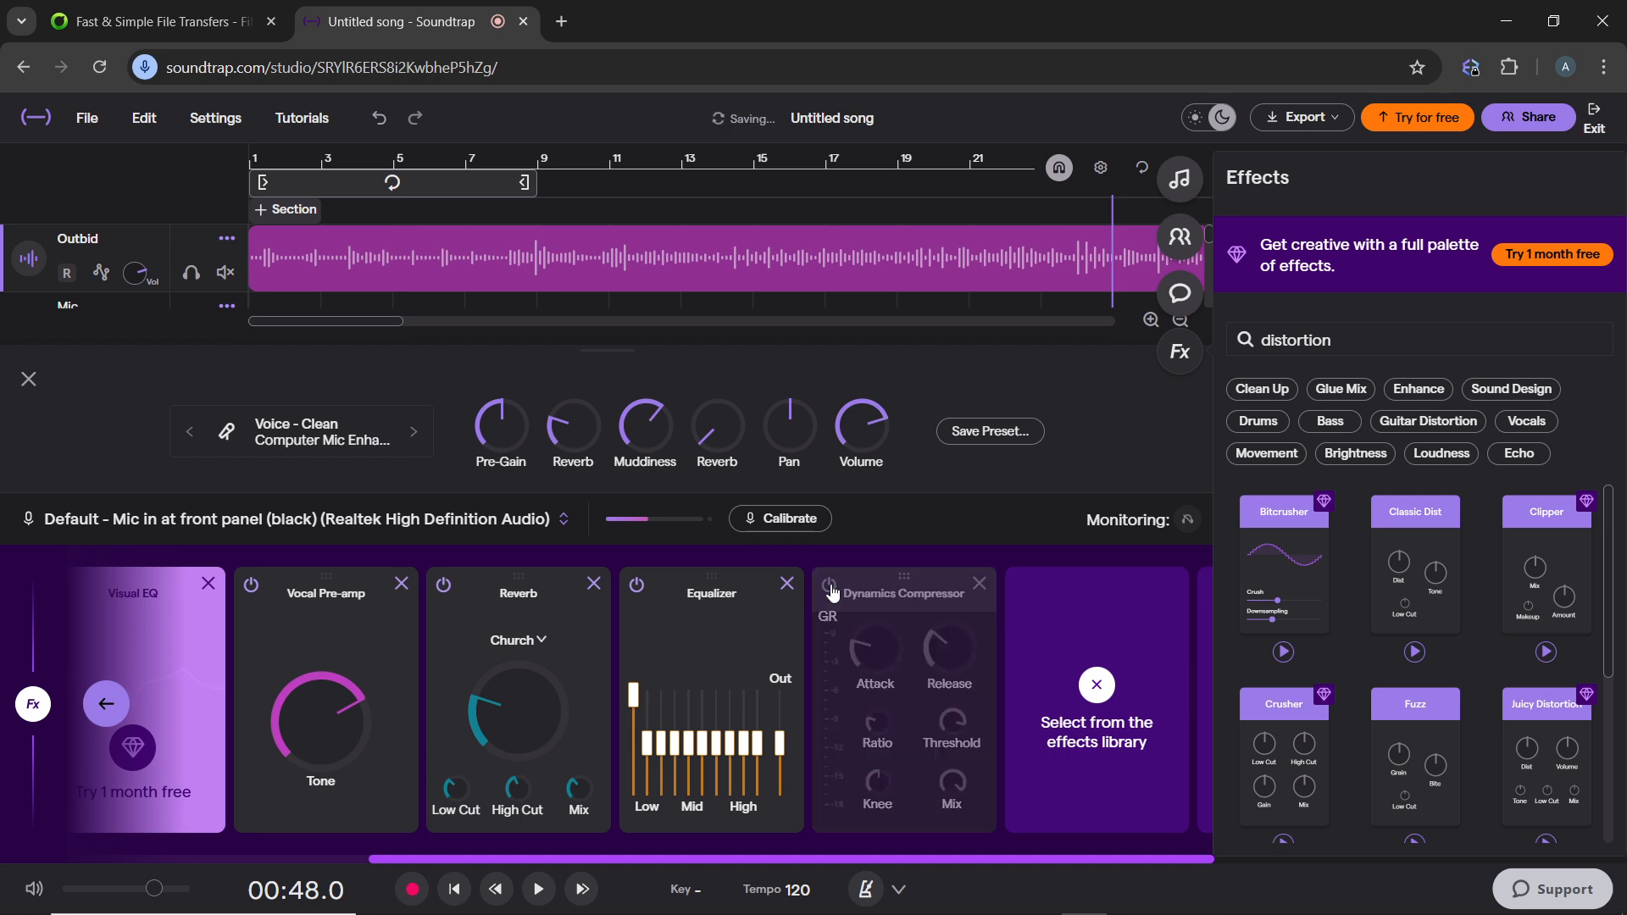
left_click(830, 586)
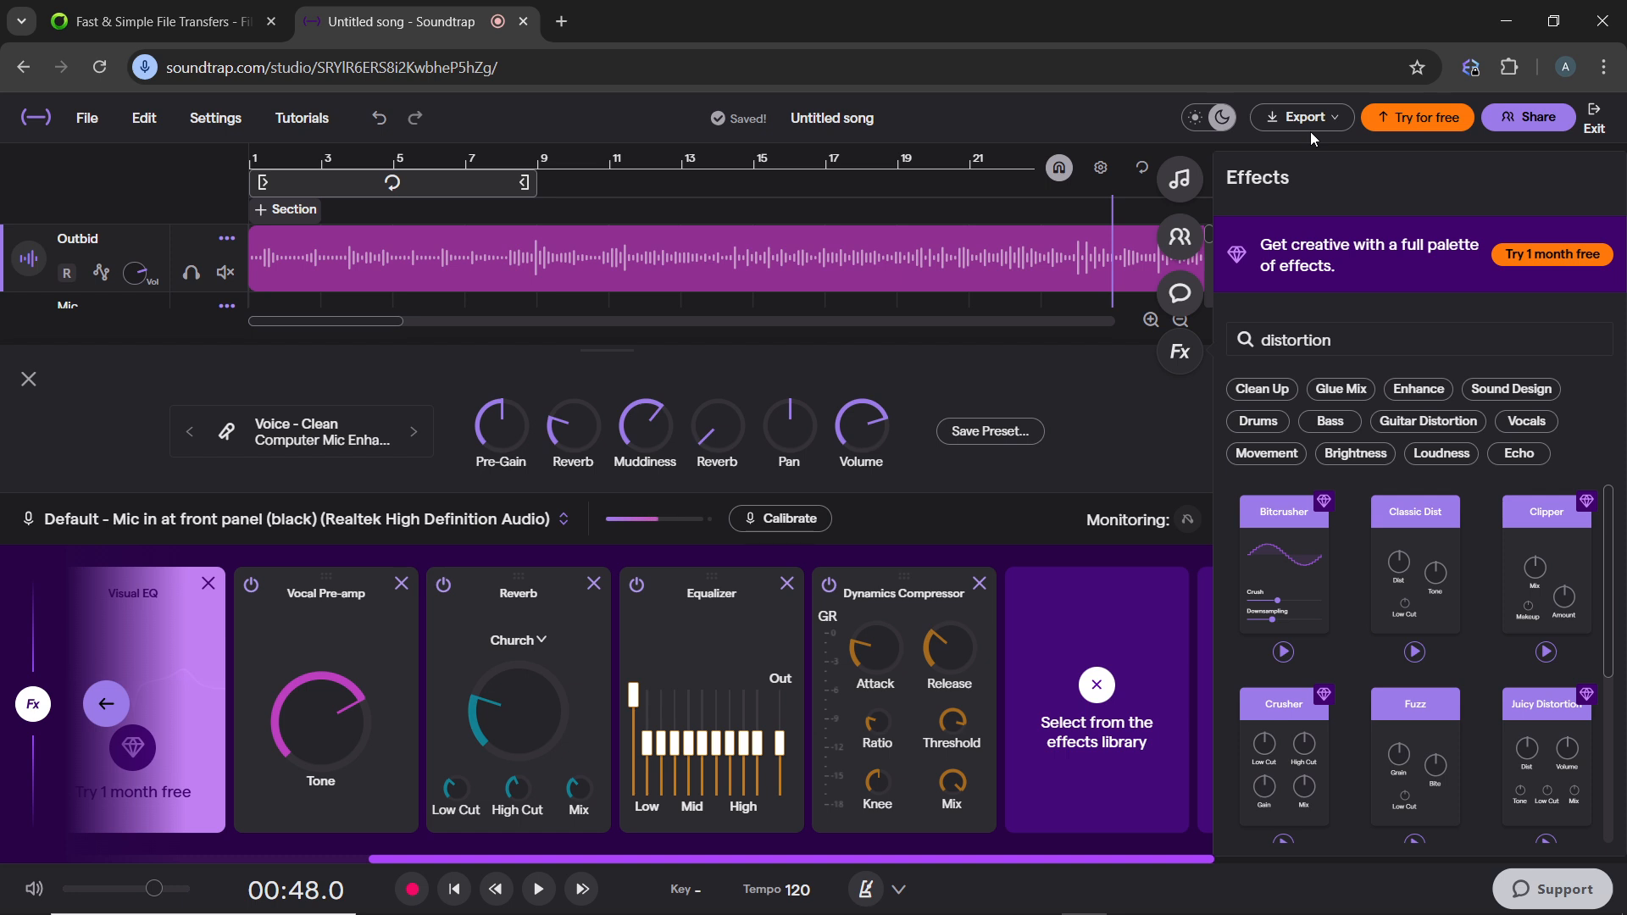
- Close the Outbid track's effects and exit the studio
left_click(28, 379)
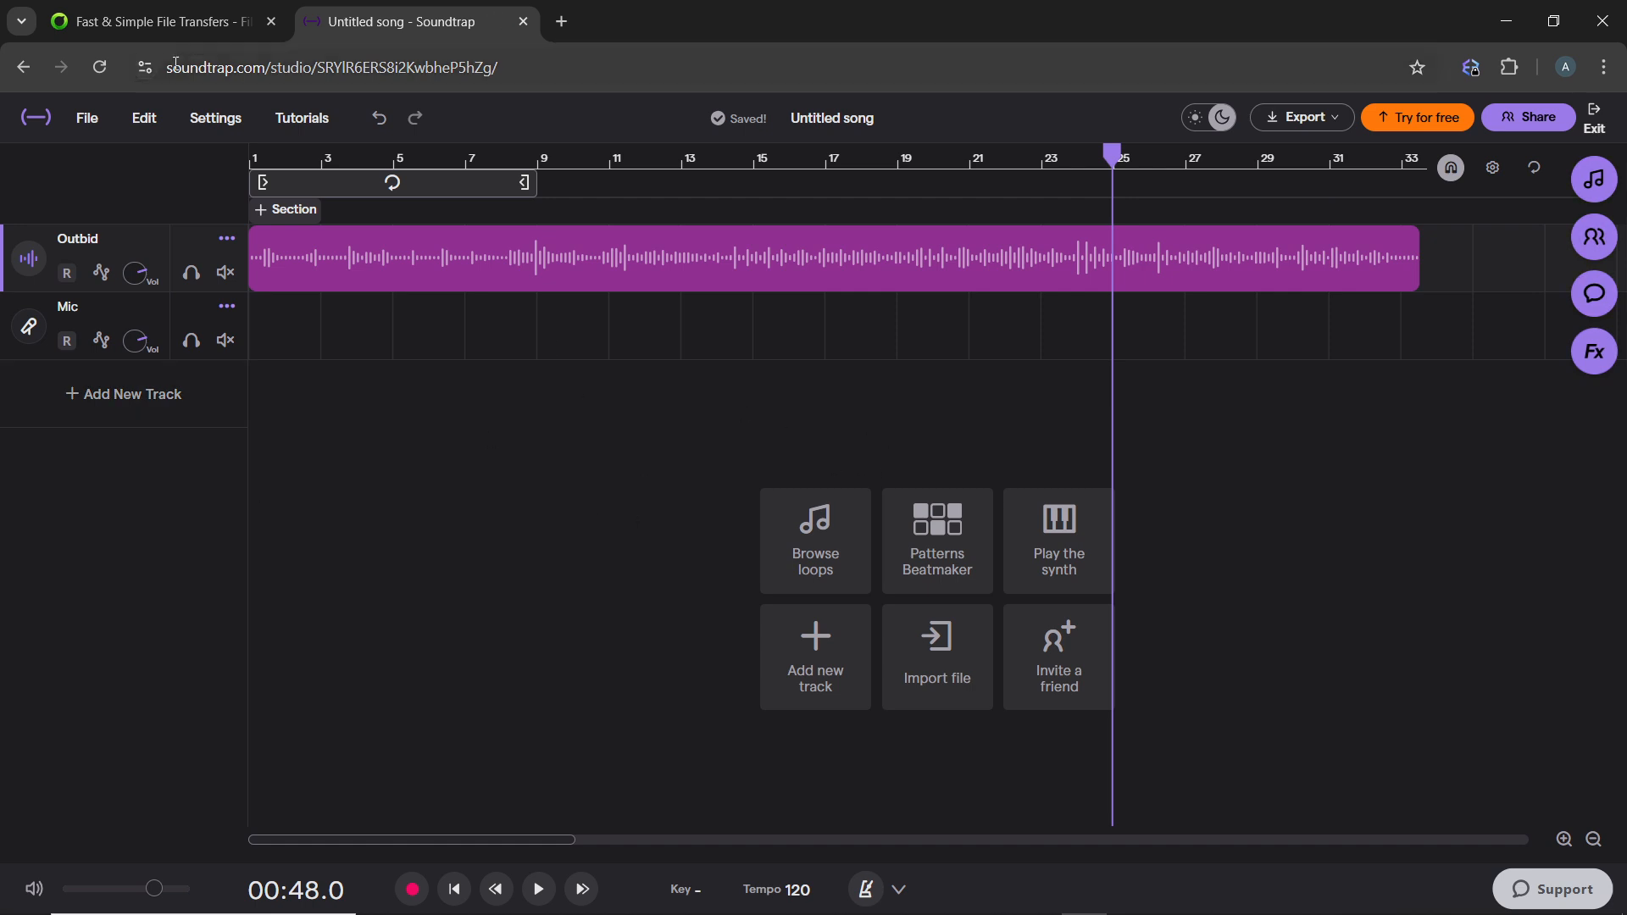
left_click(1595, 119)
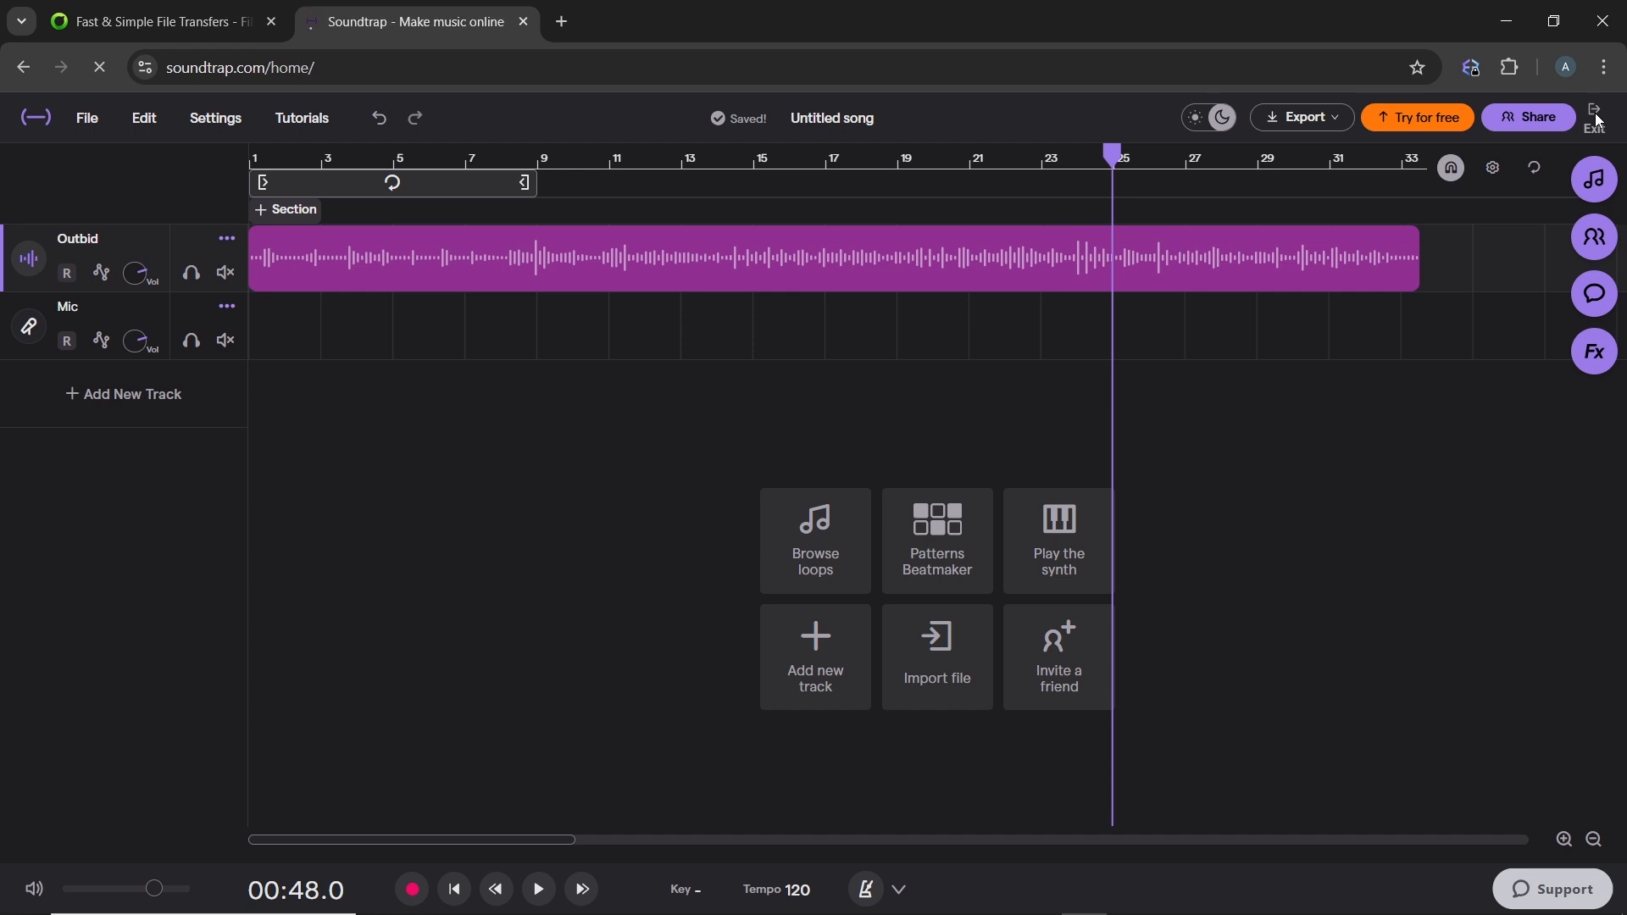